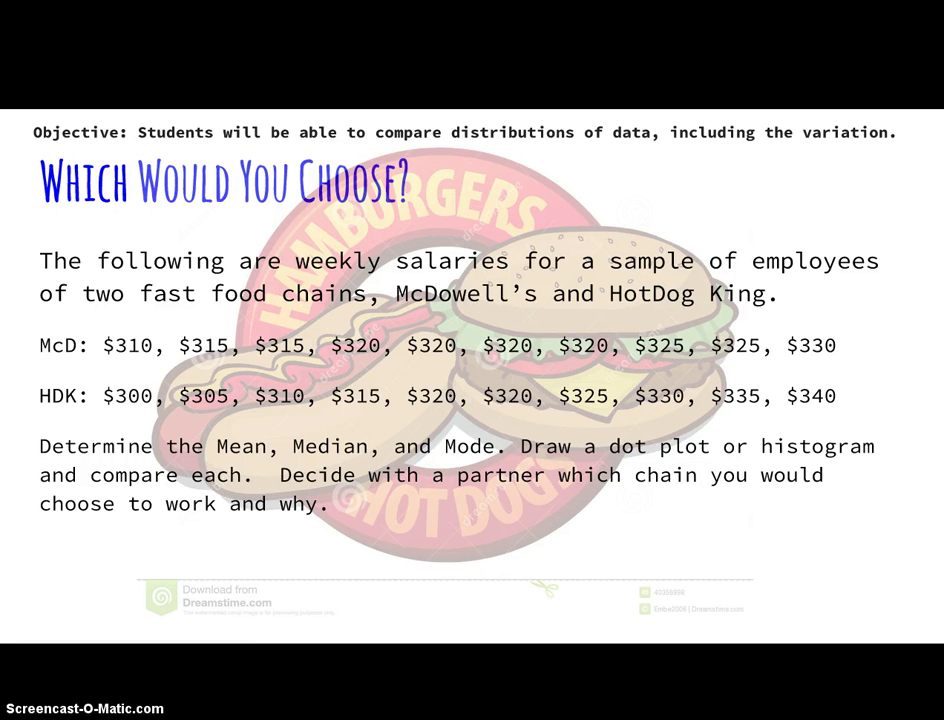
Exit the salary slideshow in the presentation.
click(303, 547)
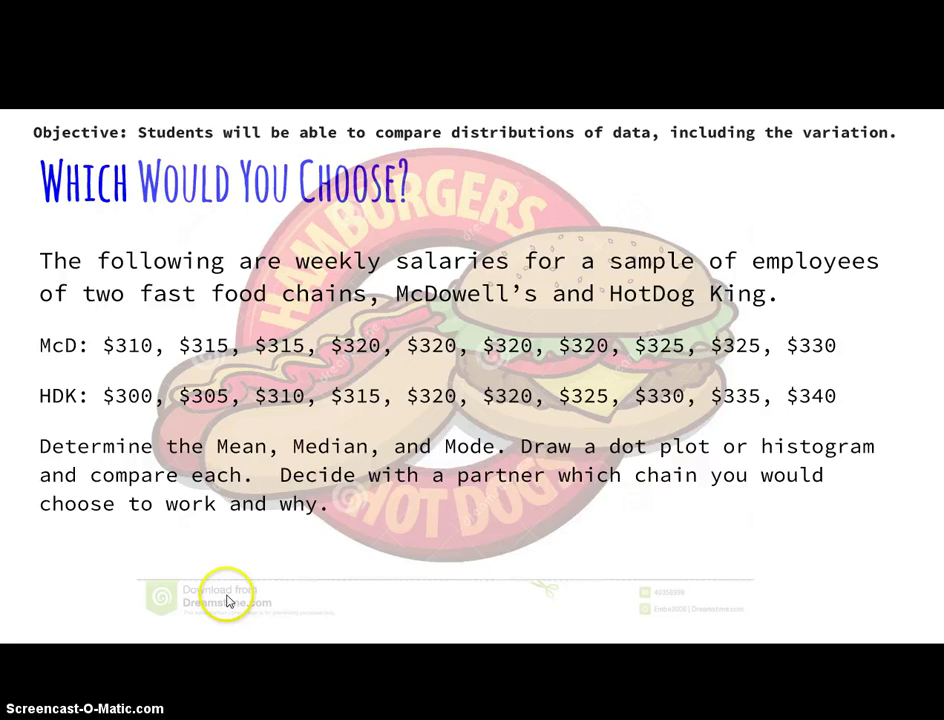
key(Escape)
Switch to TI-Nspire and insert a new blank page 1.2 into the document.
key(alt+Tab)
key(alt+Tab)
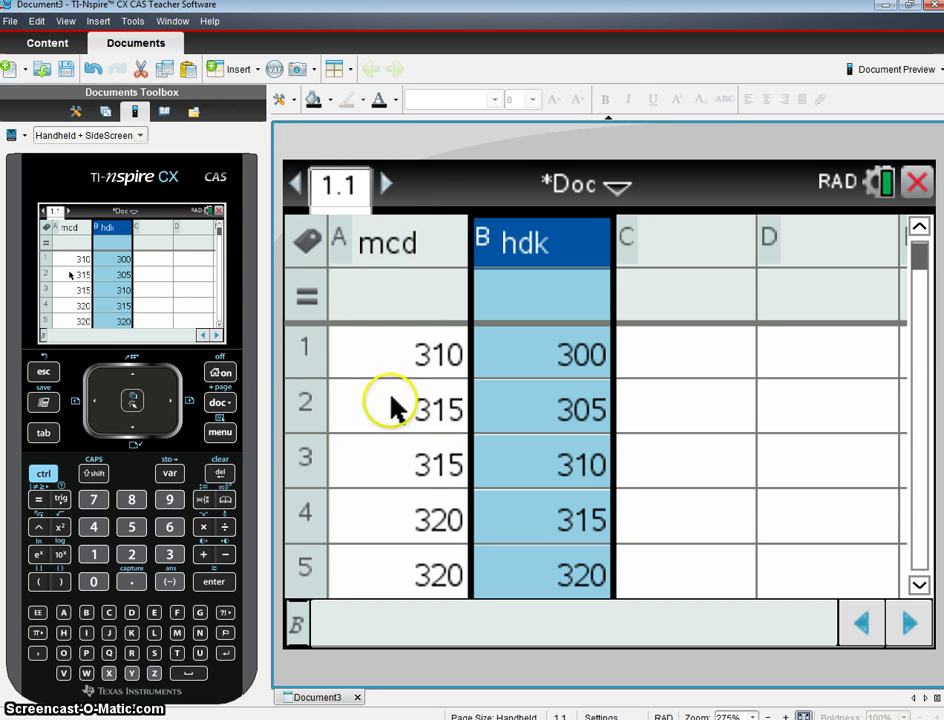
click(220, 373)
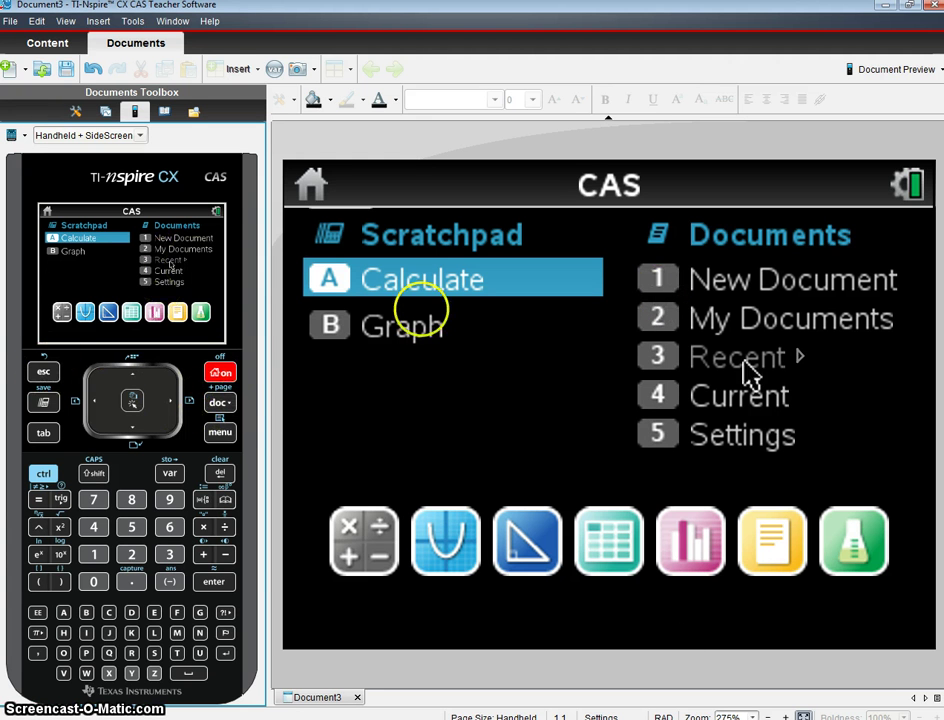
click(762, 408)
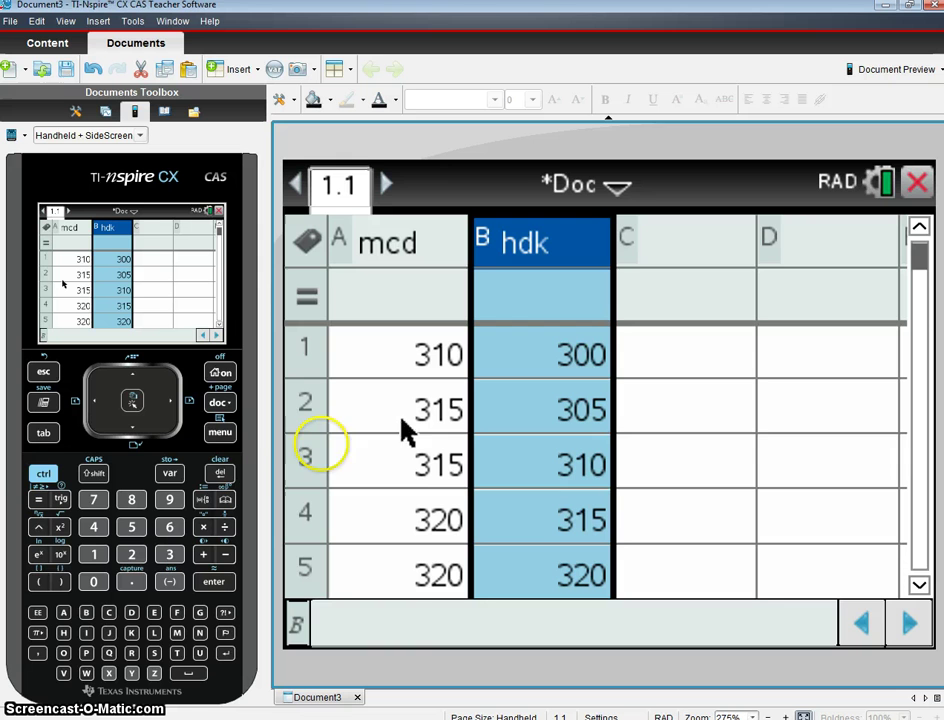
click(42, 471)
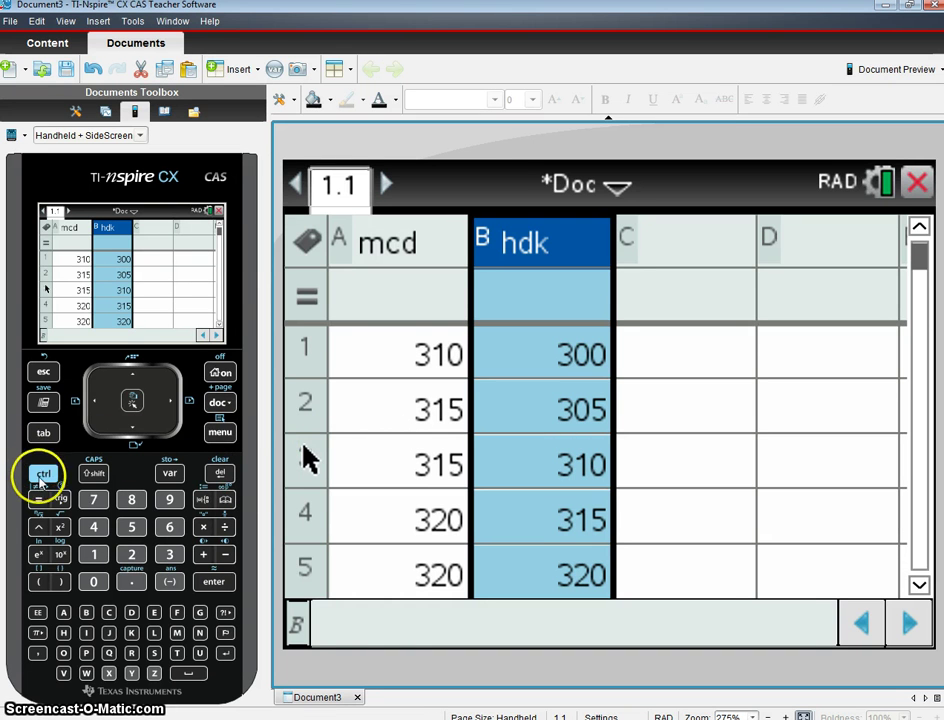
click(216, 405)
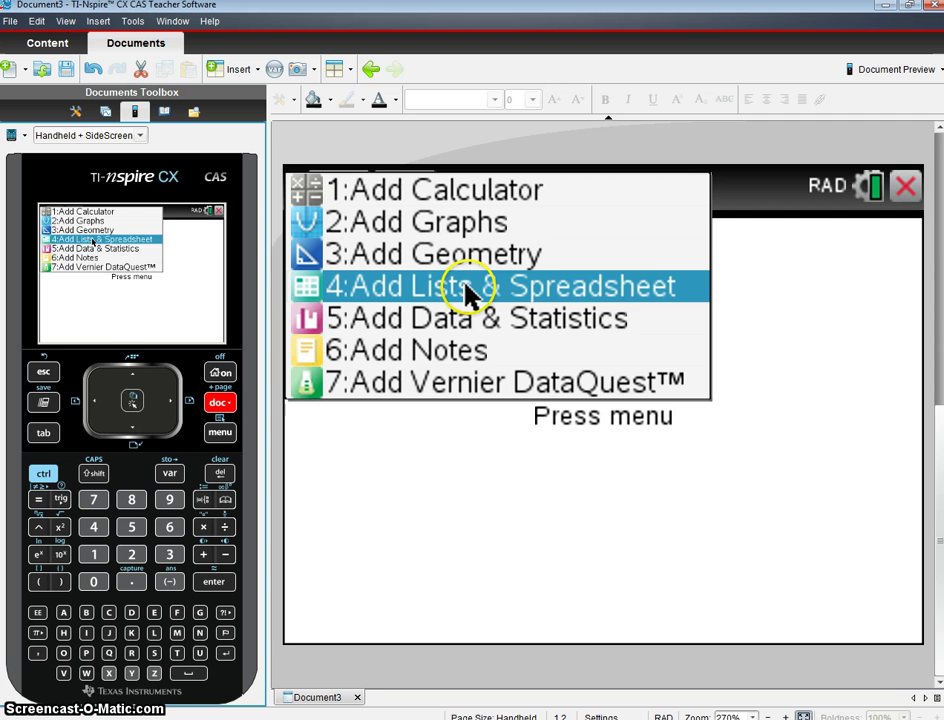
click(42, 372)
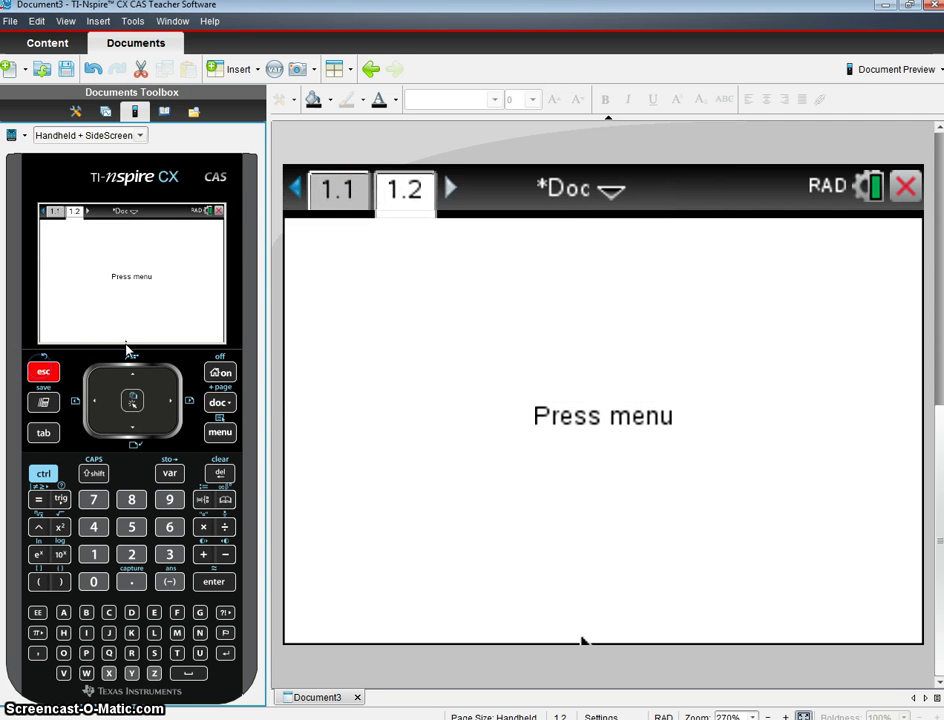
Return to the spreadsheet on page 1.1 and step through the mcd salaries from 310.
click(352, 187)
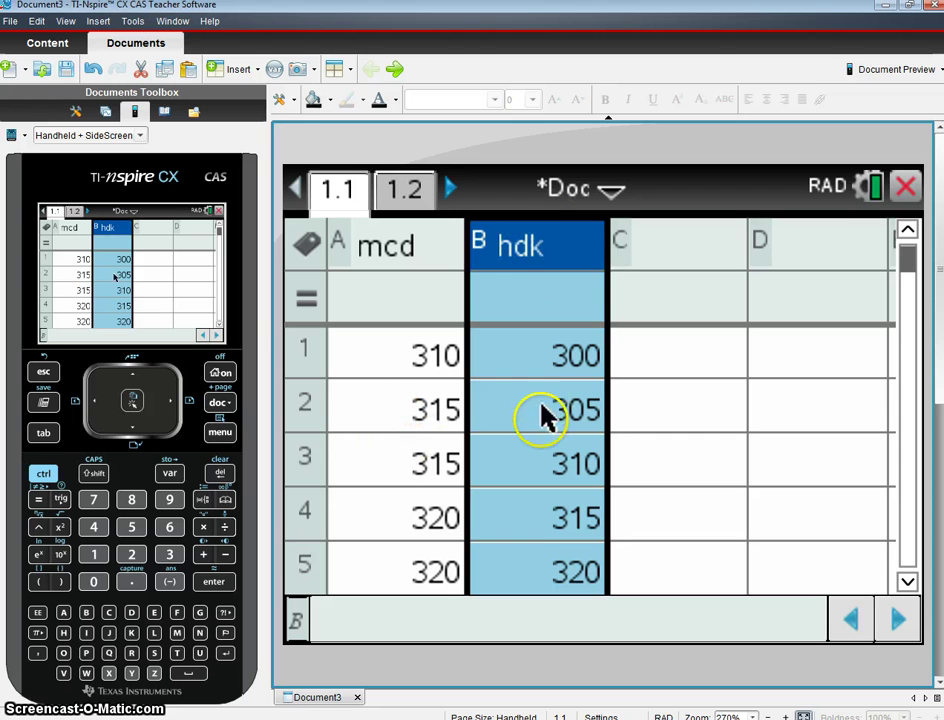
click(428, 362)
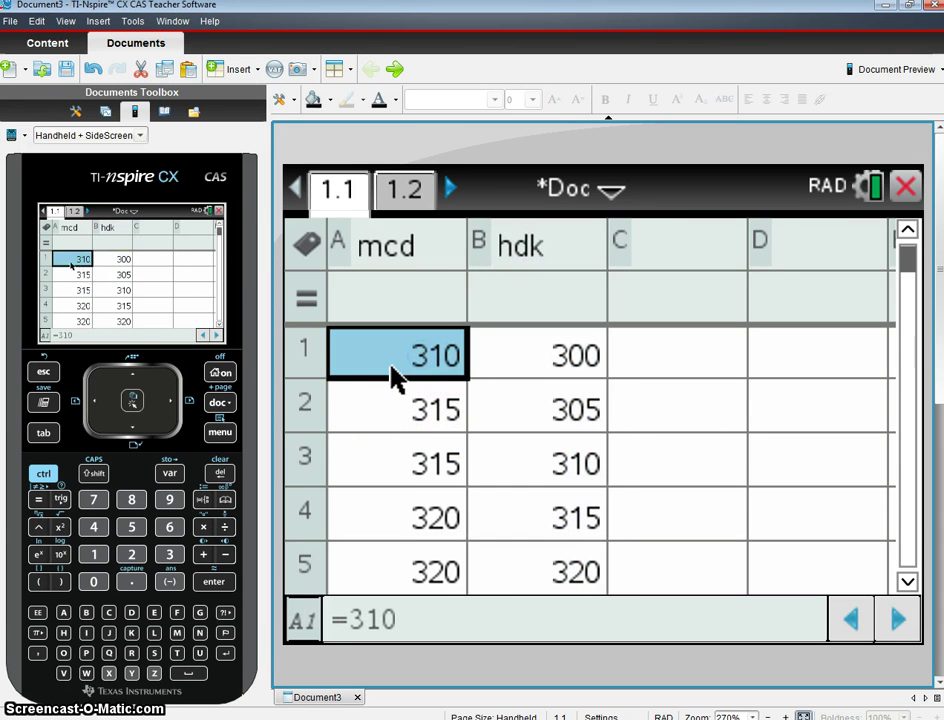
key(Down)
key(Down)
key(Down)
key(Down)
key(Down)
key(Down)
key(Down)
key(Down)
key(Up)
key(Up)
key(Up)
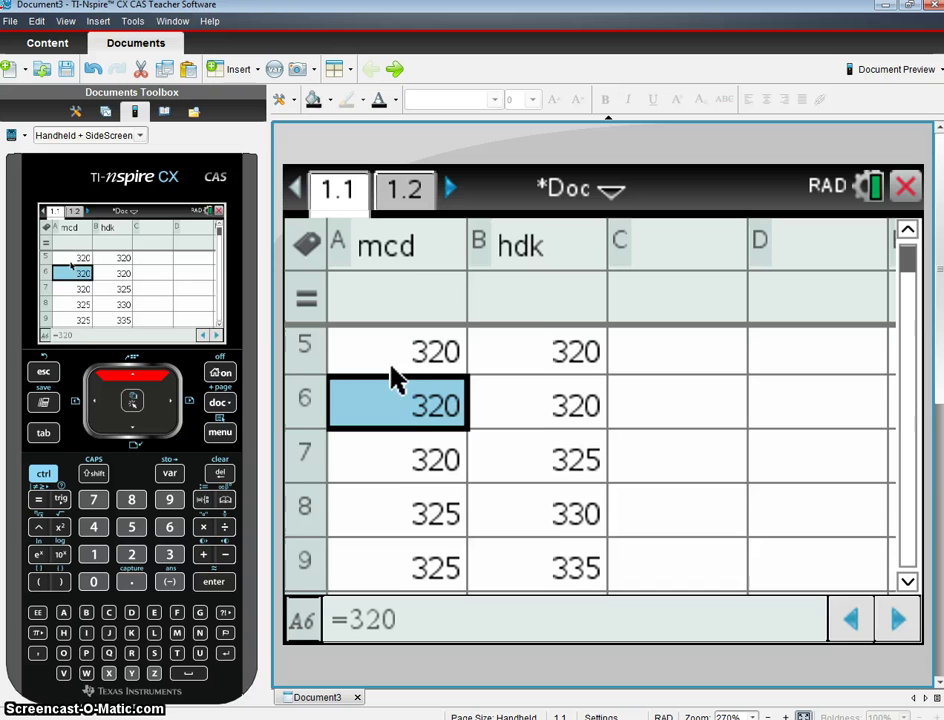
key(Up)
key(Up)
key(Up)
key(Up)
key(Up)
key(Up)
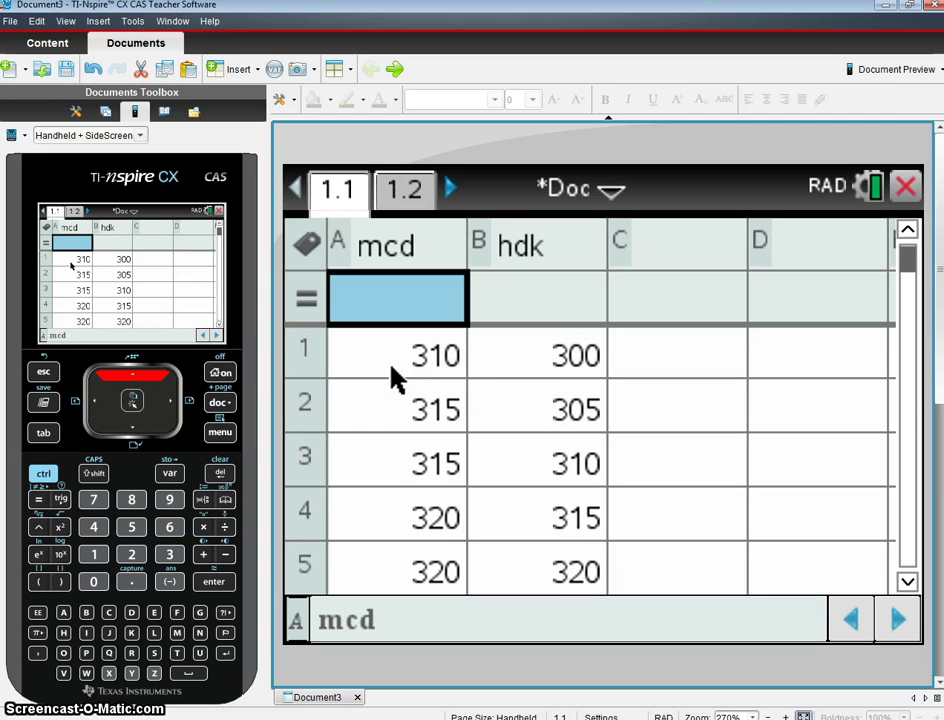
Add a Data & Statistics app to page 1.2 with mcd on the horizontal axis.
click(43, 473)
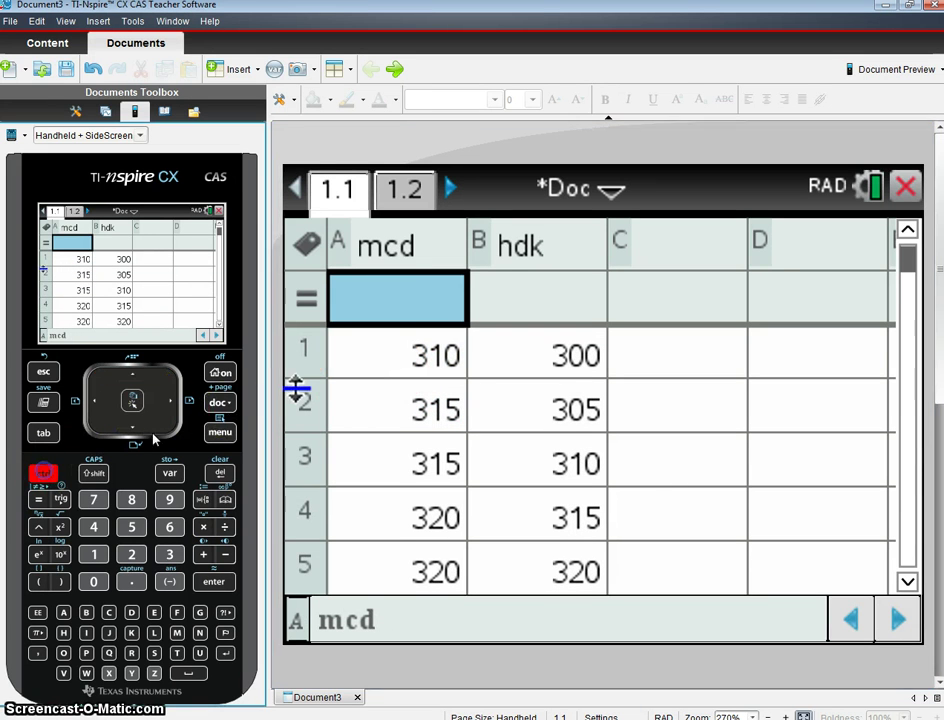
click(222, 402)
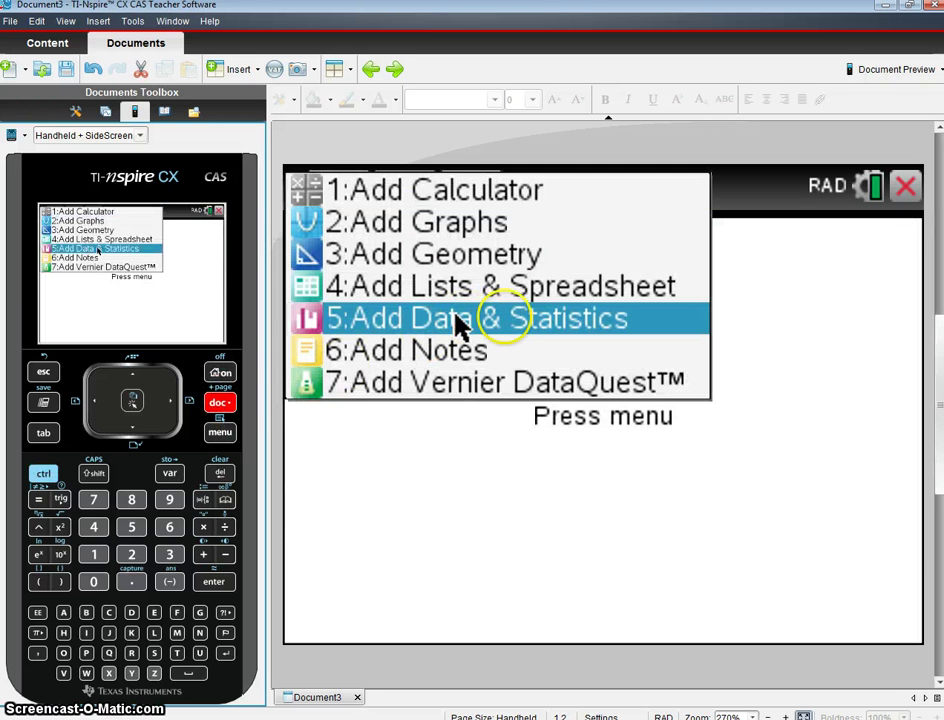
click(505, 320)
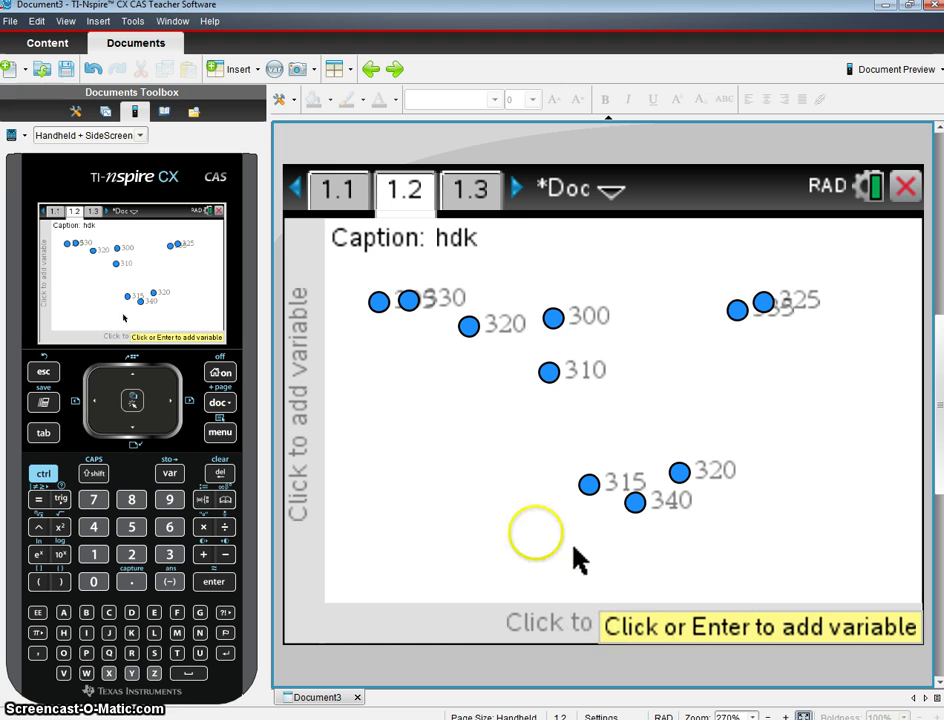
click(658, 618)
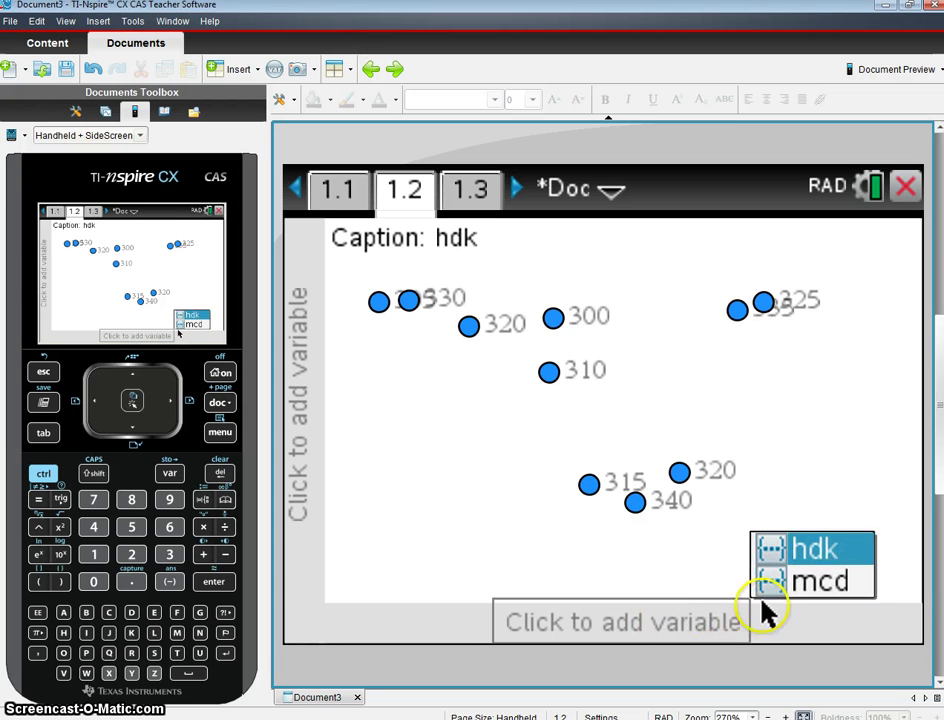
click(820, 581)
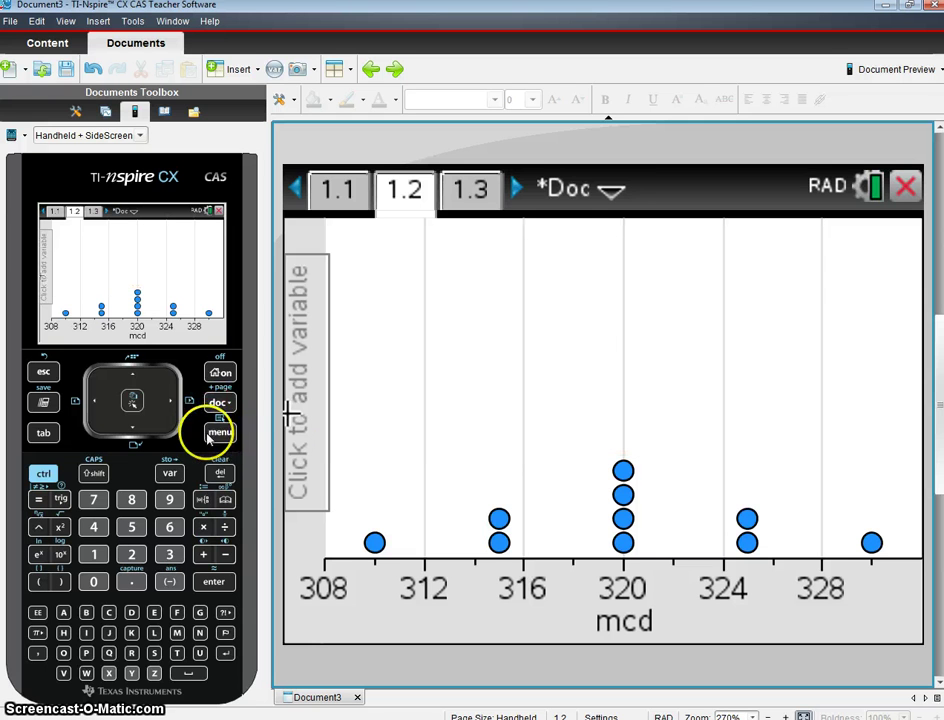
Change the mcd plot type from dot plot to Box Plot.
click(216, 436)
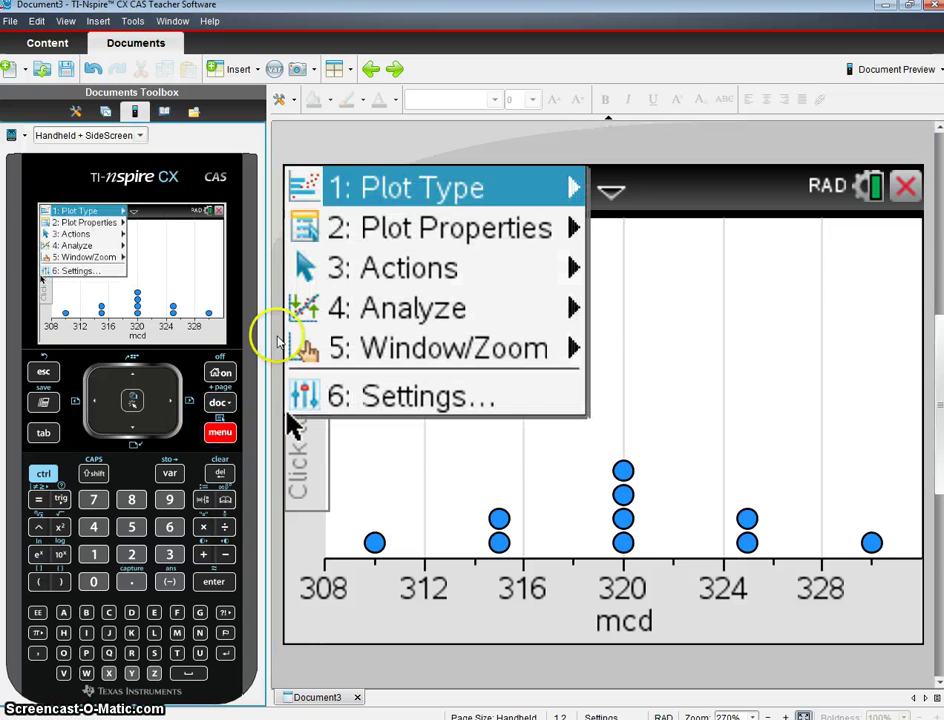
click(447, 200)
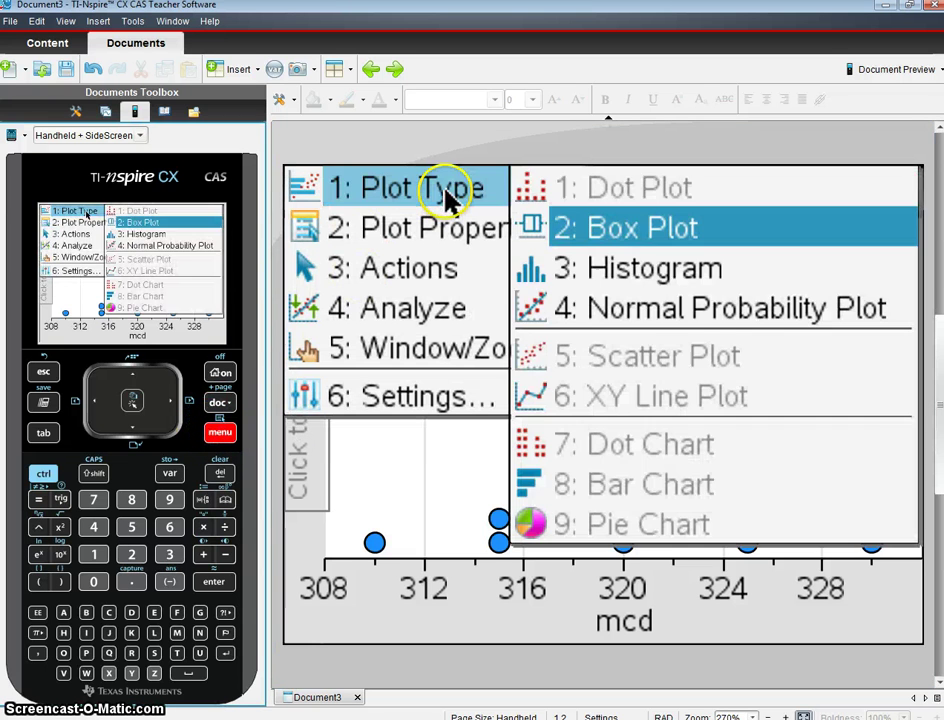
click(640, 238)
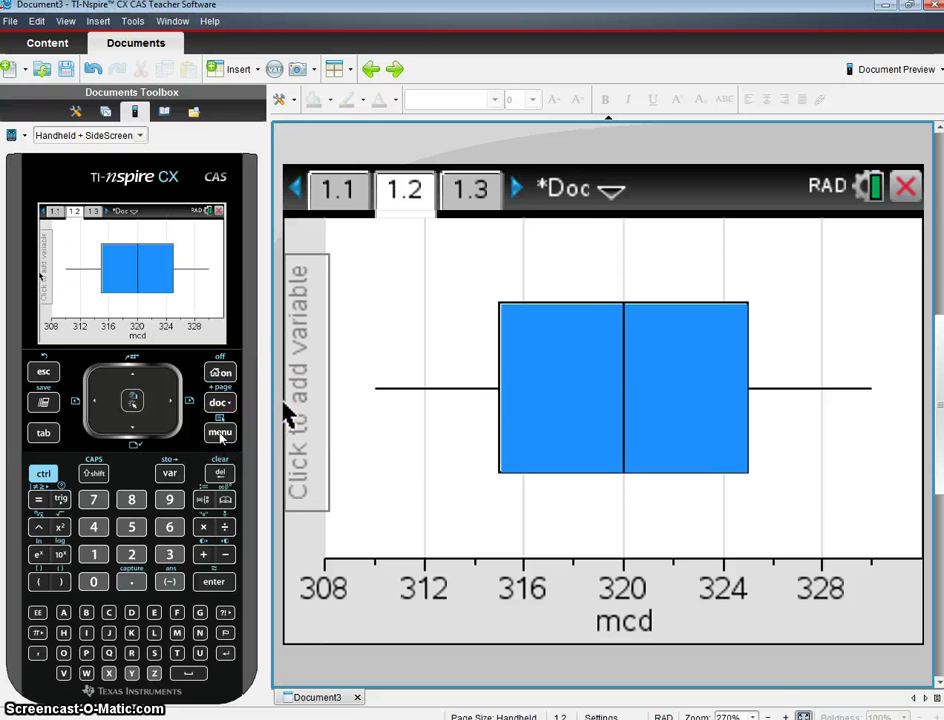
Add hdk as a second X variable through Plot Properties.
click(219, 433)
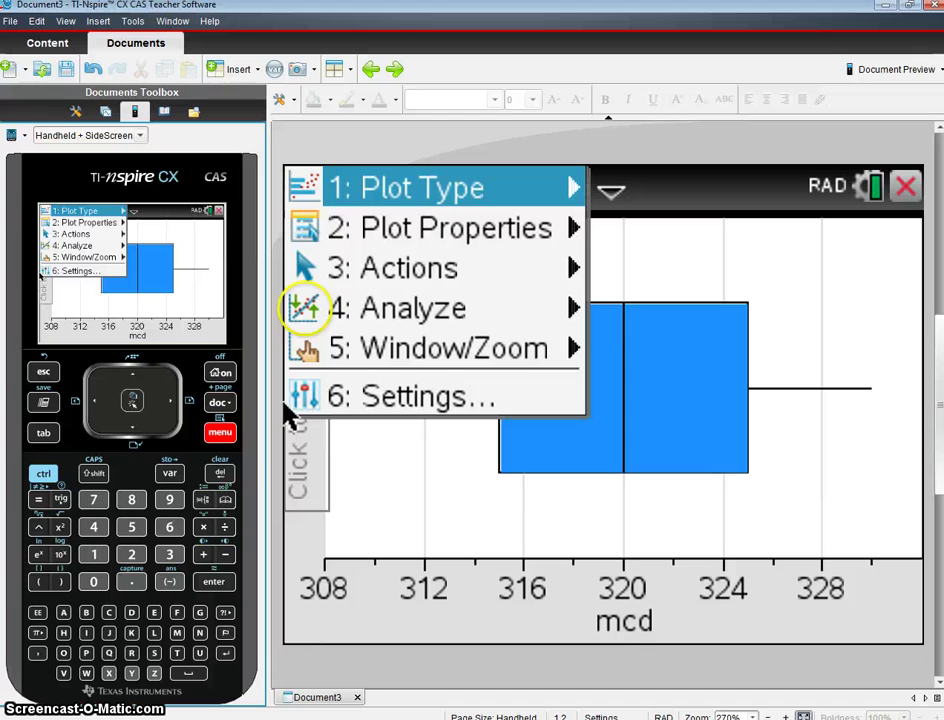
click(472, 232)
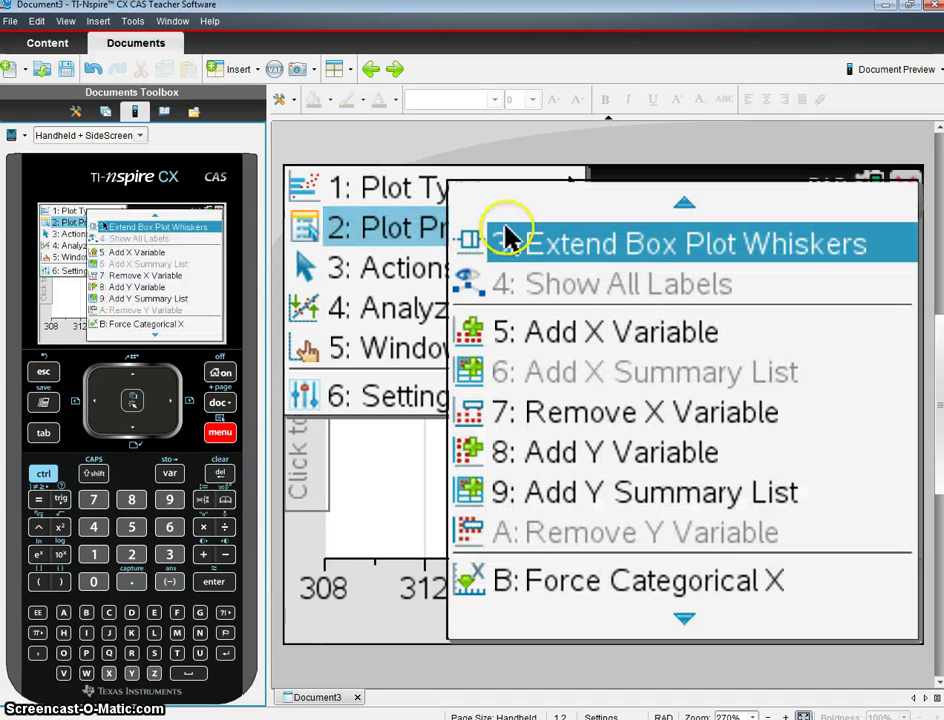
click(607, 345)
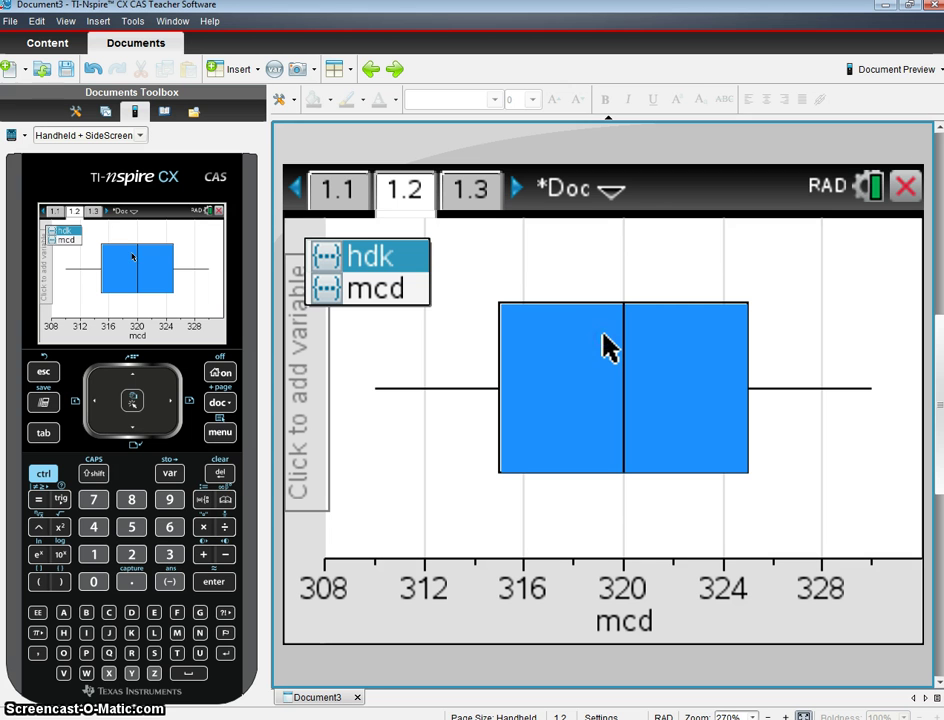
click(495, 313)
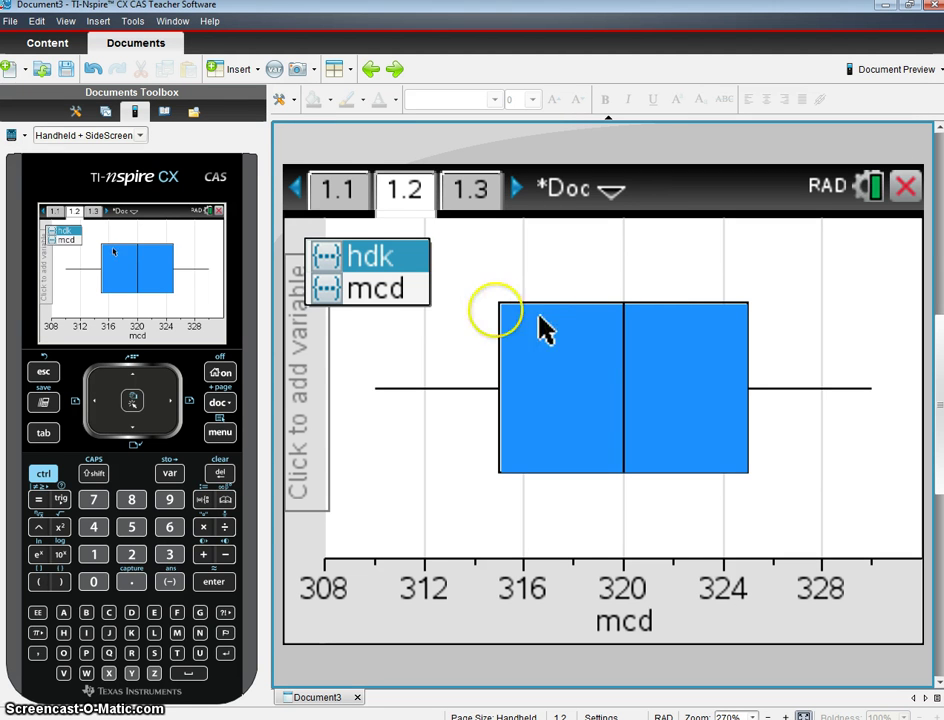
click(365, 263)
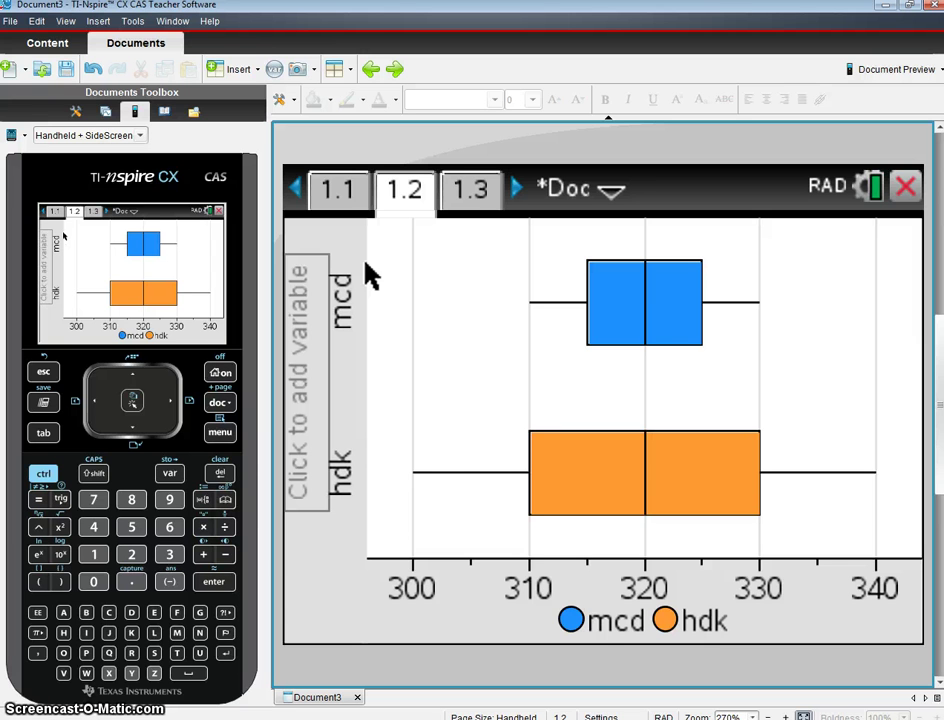
click(628, 627)
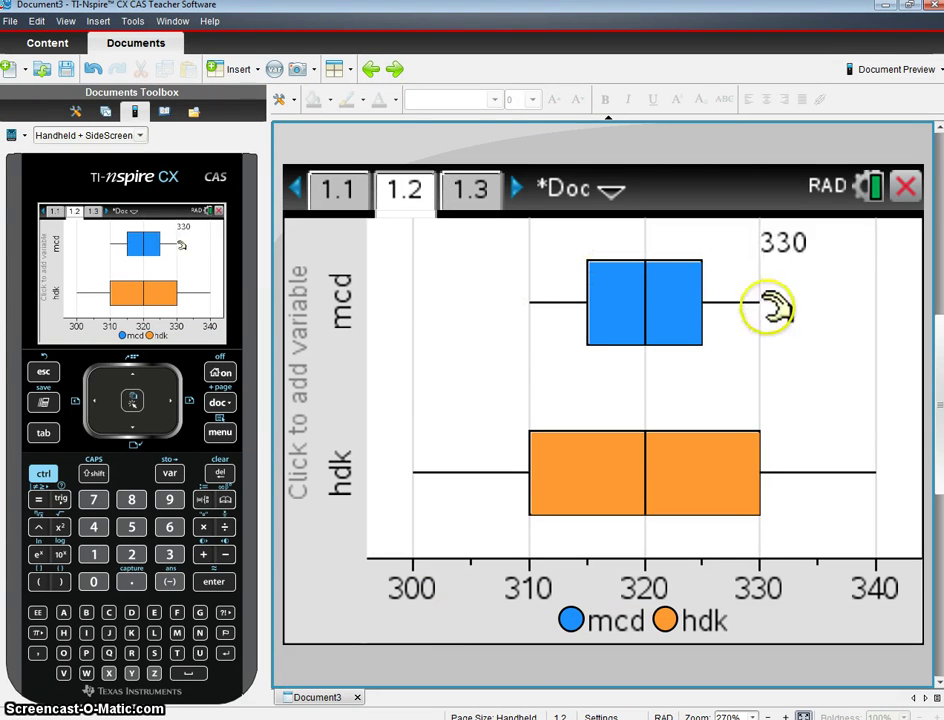
mouse_move(548, 298)
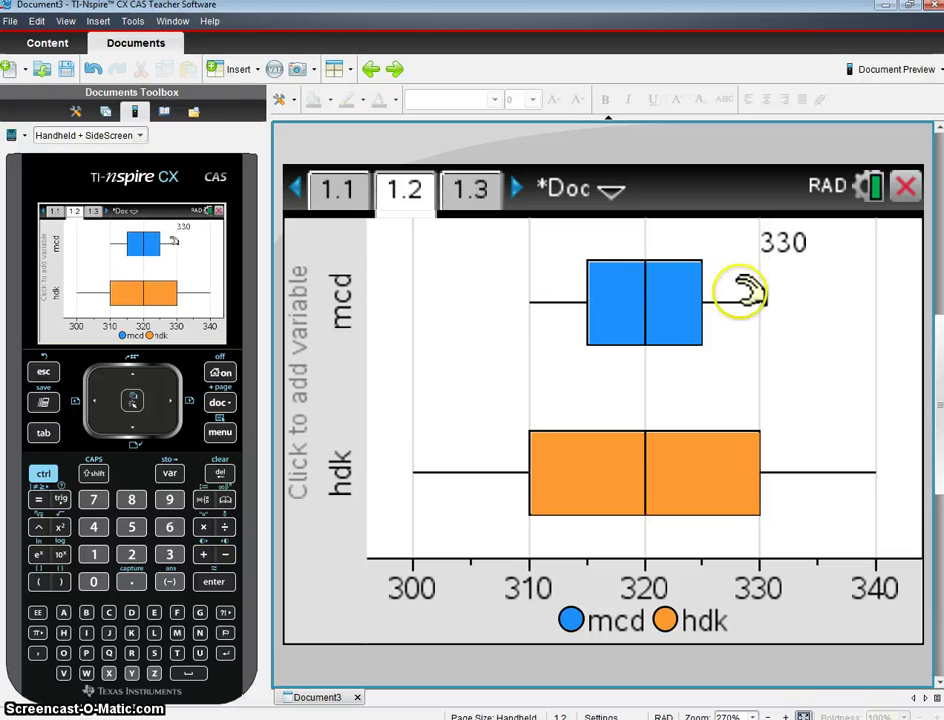
mouse_move(878, 484)
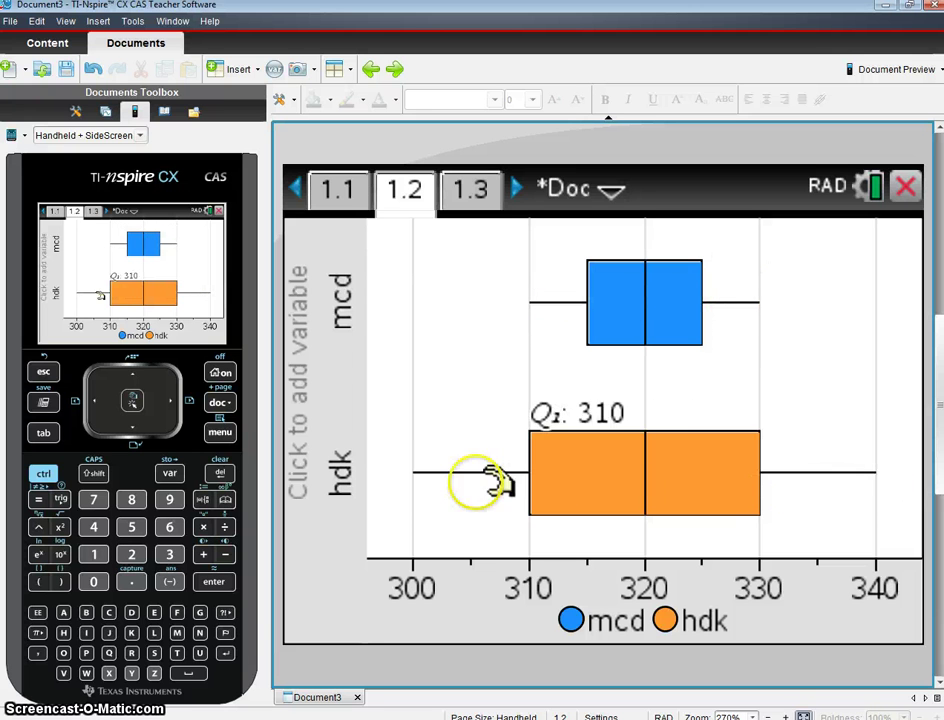
mouse_move(781, 472)
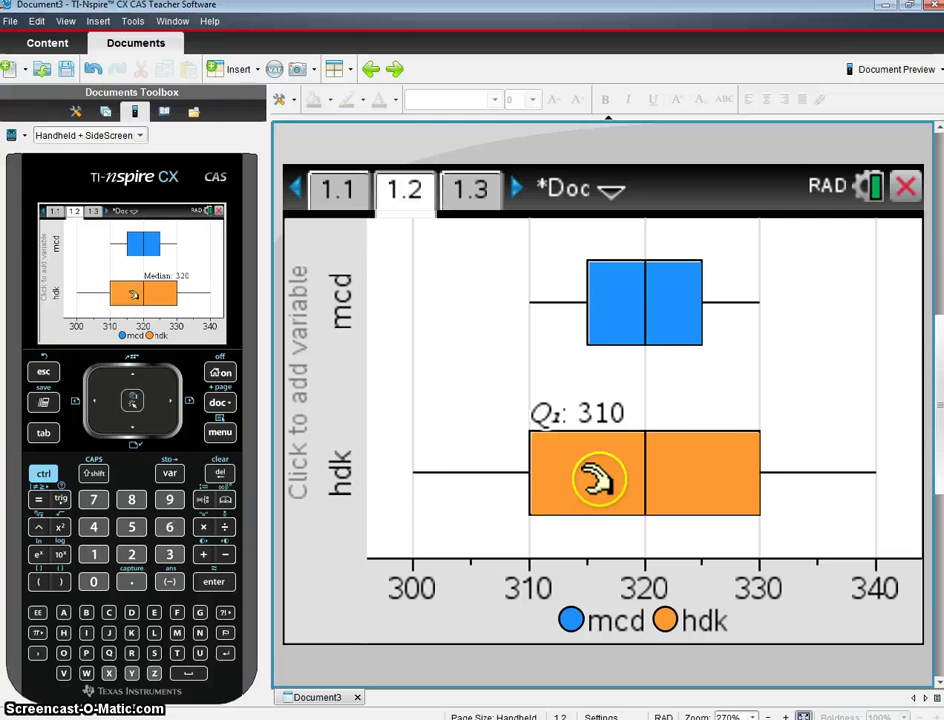
mouse_move(605, 488)
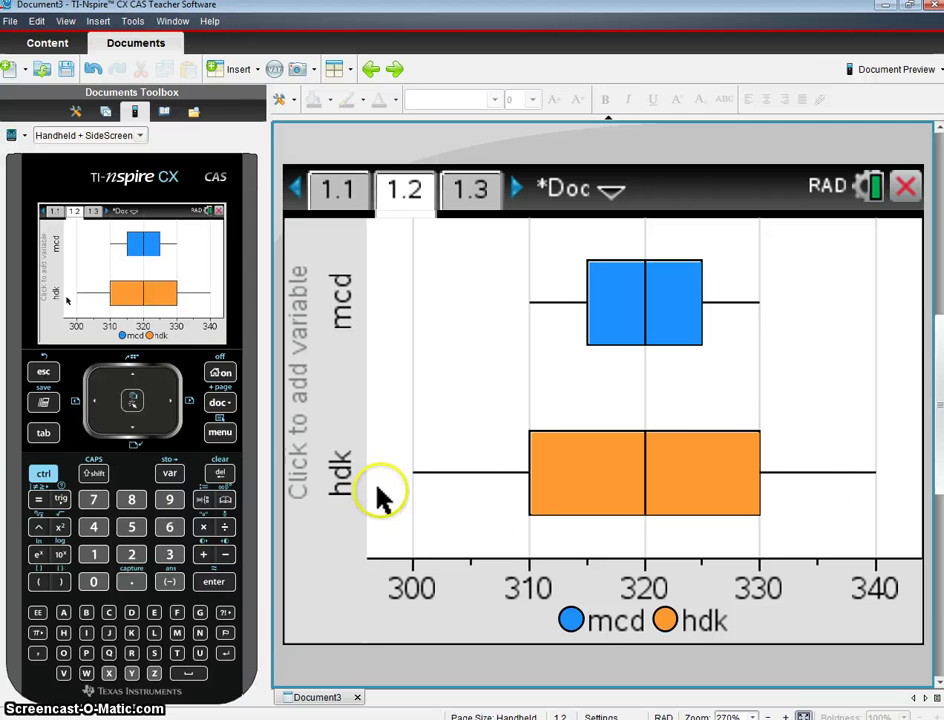
mouse_move(421, 478)
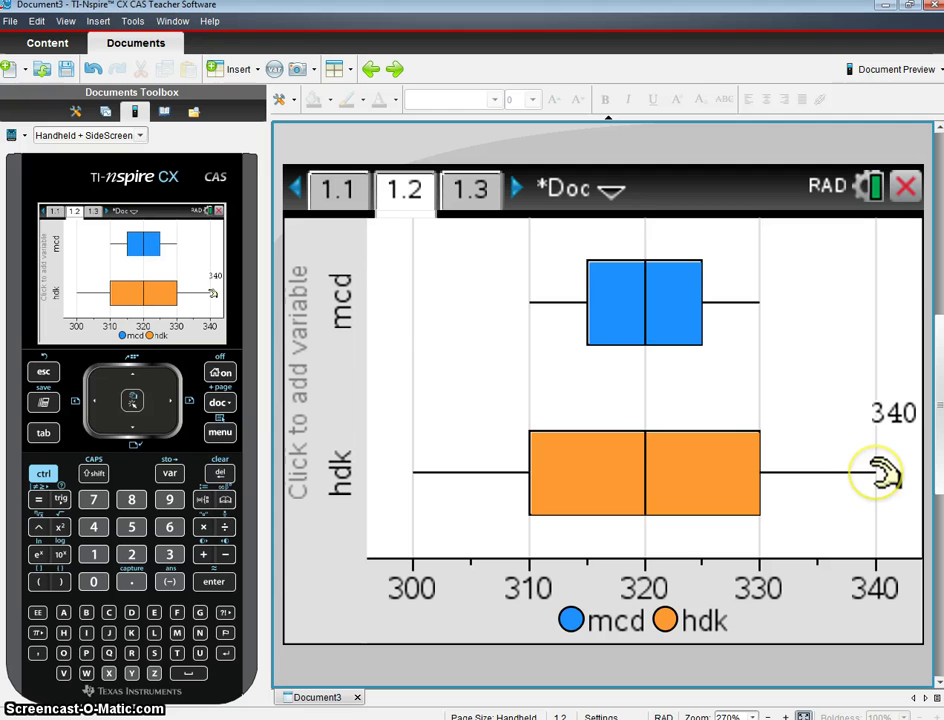
mouse_move(645, 410)
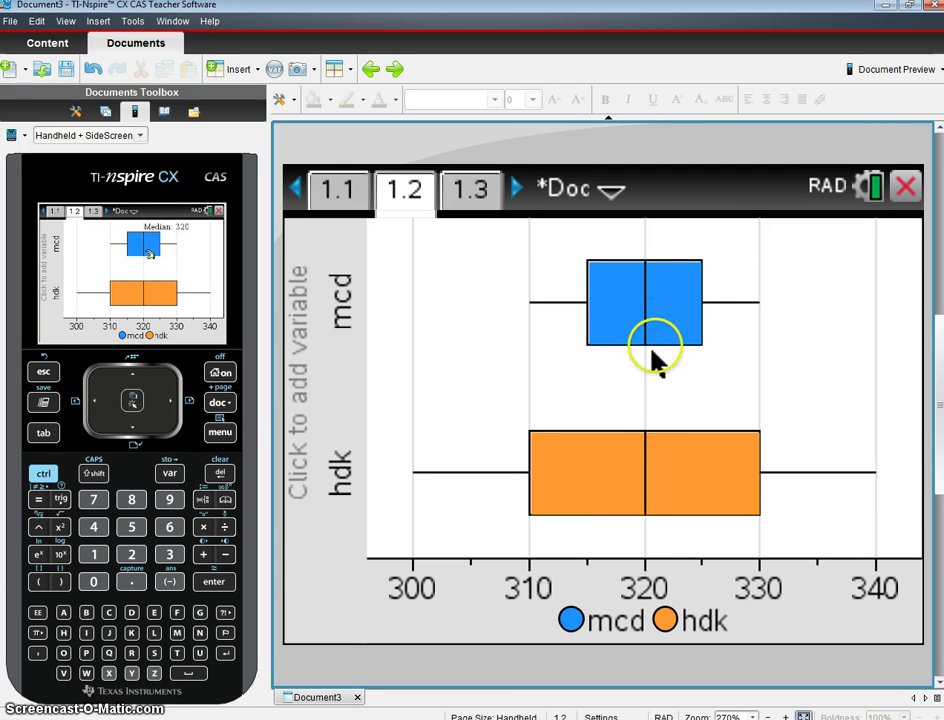
mouse_move(665, 458)
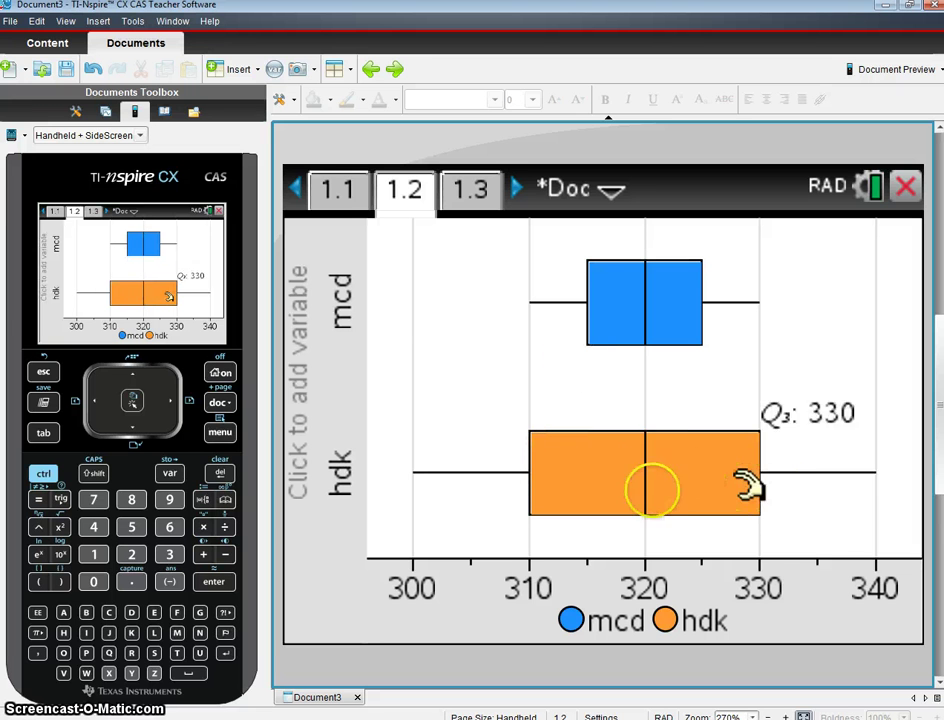
mouse_move(780, 484)
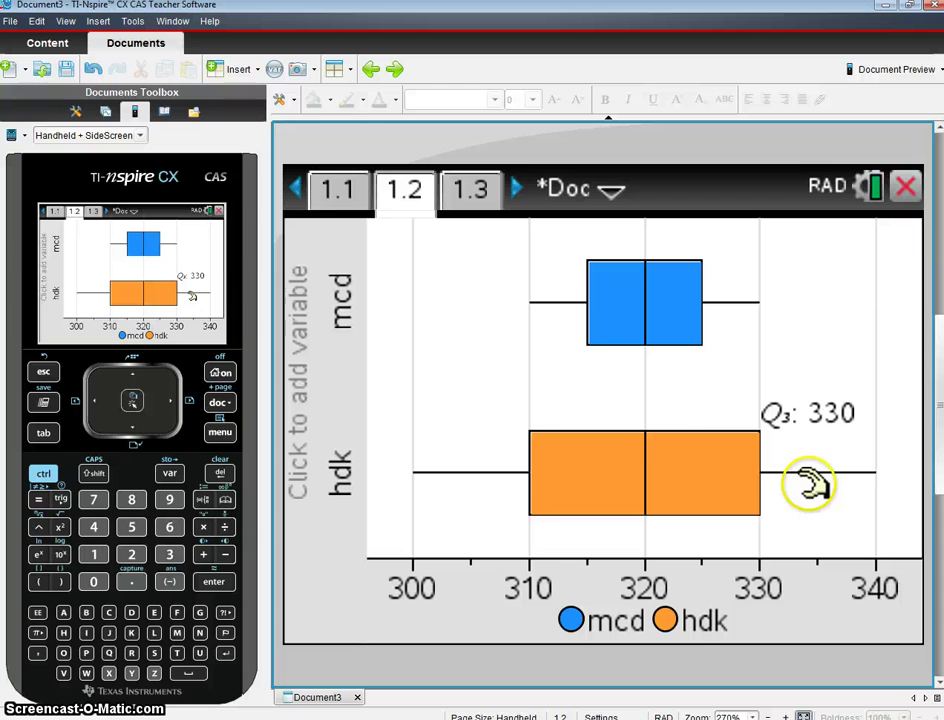
mouse_move(545, 484)
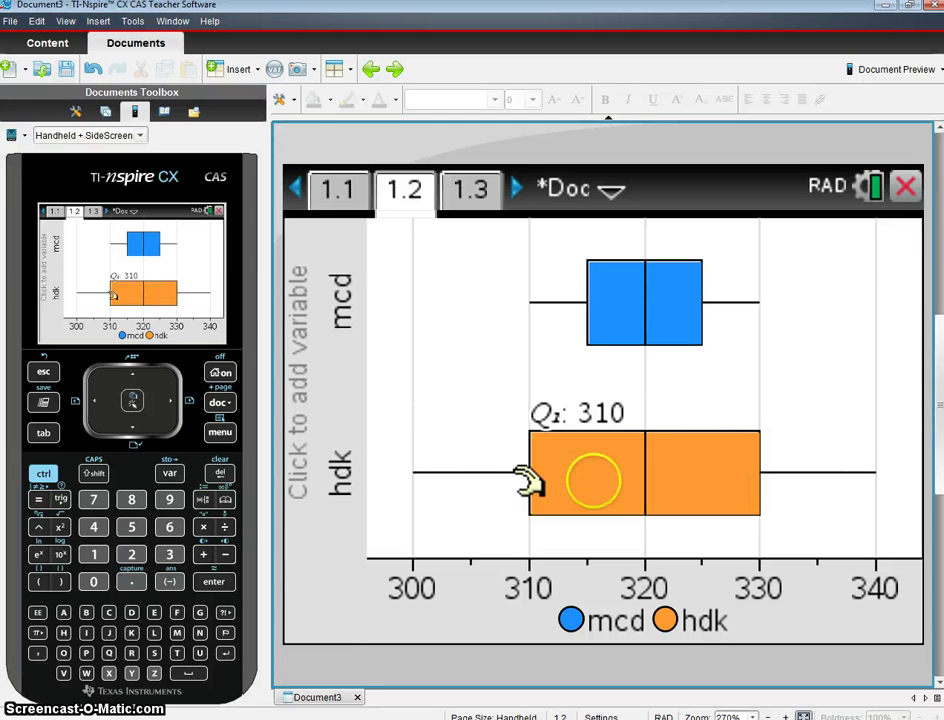
mouse_move(705, 480)
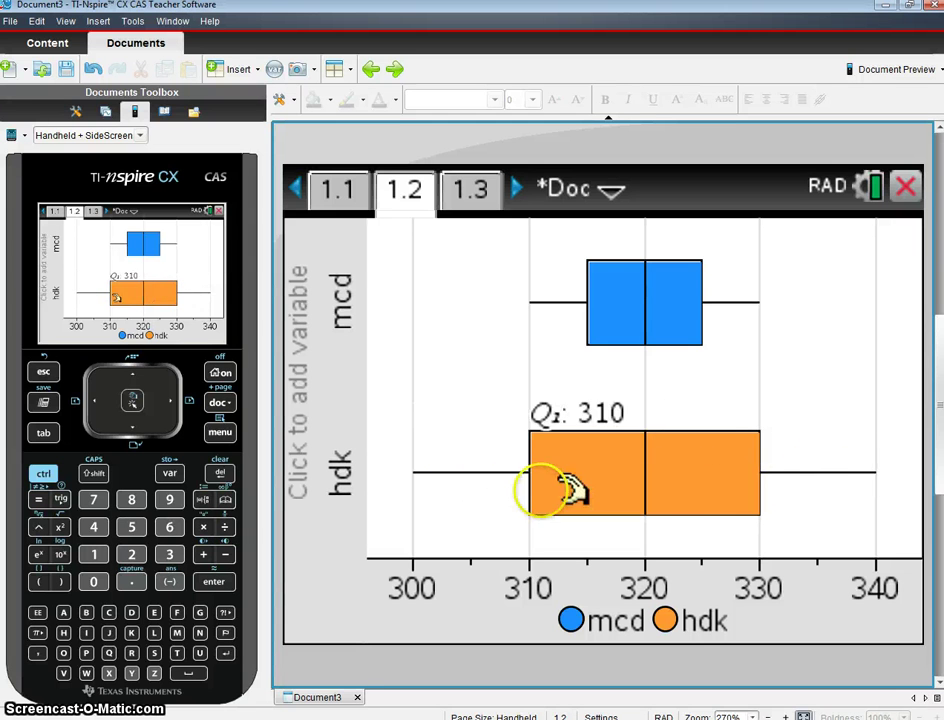
mouse_move(665, 318)
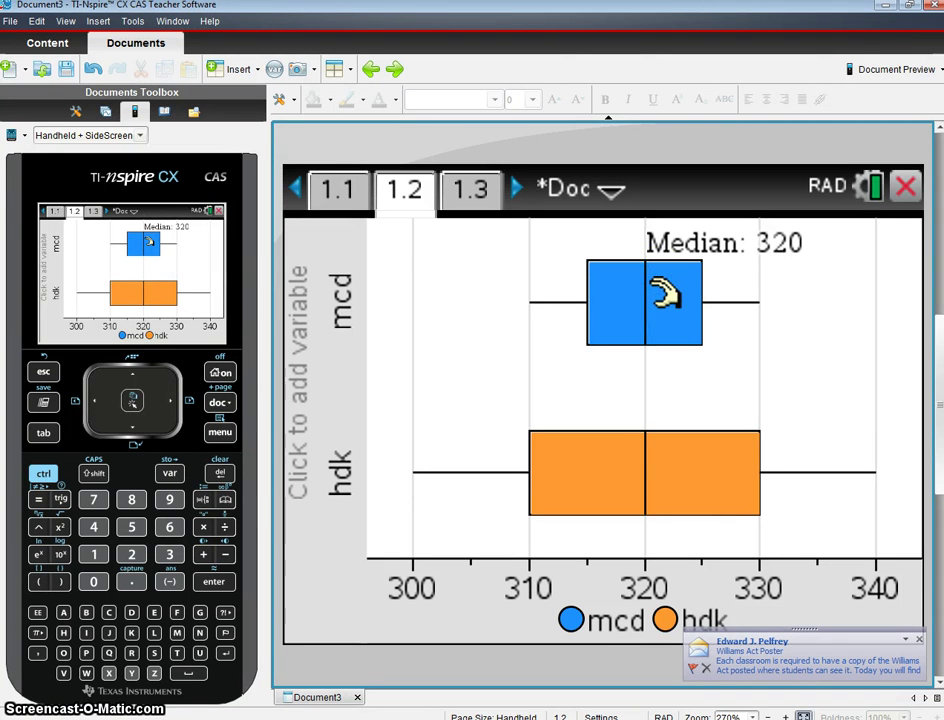
click(918, 639)
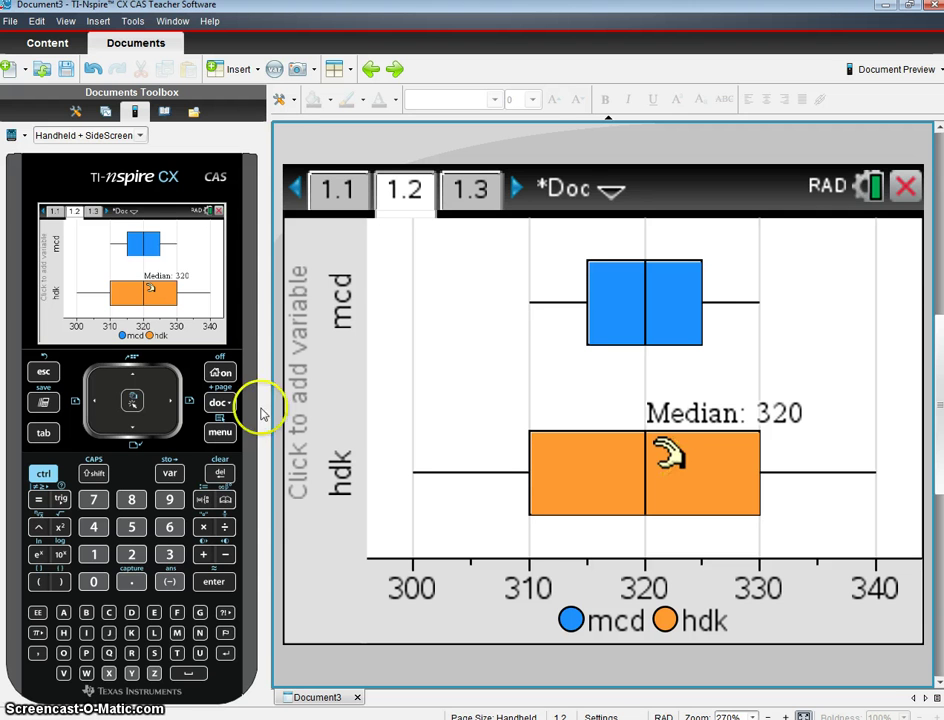
click(219, 432)
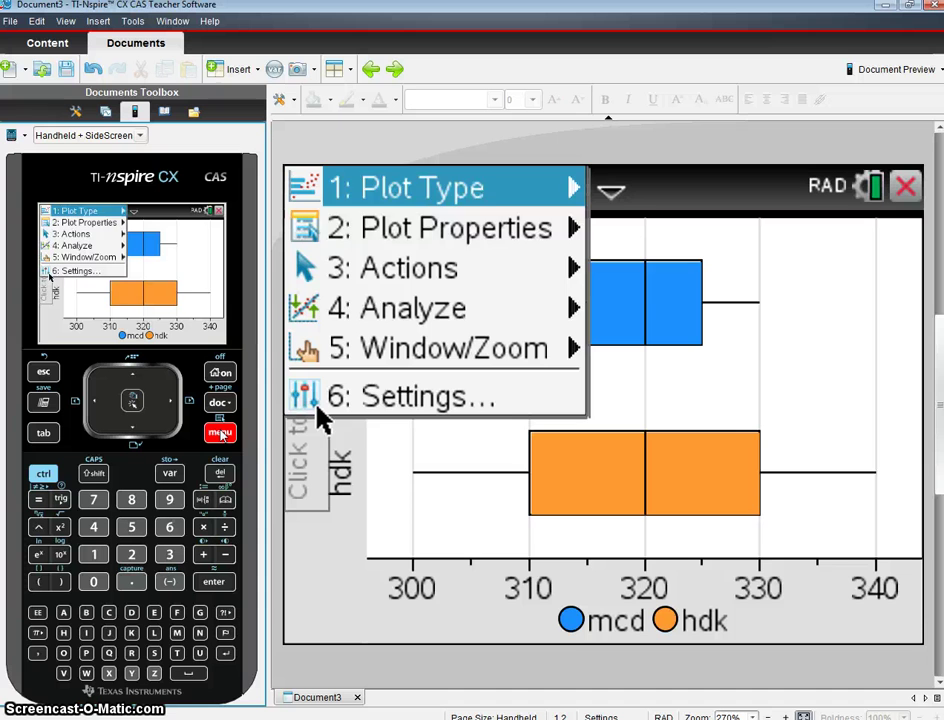
click(452, 228)
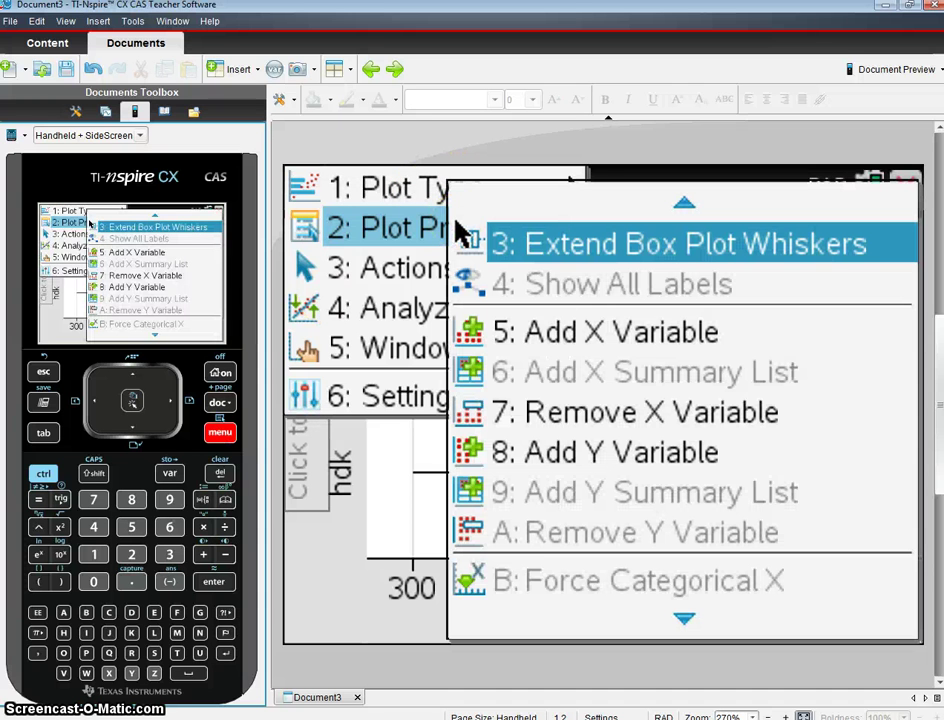
click(685, 208)
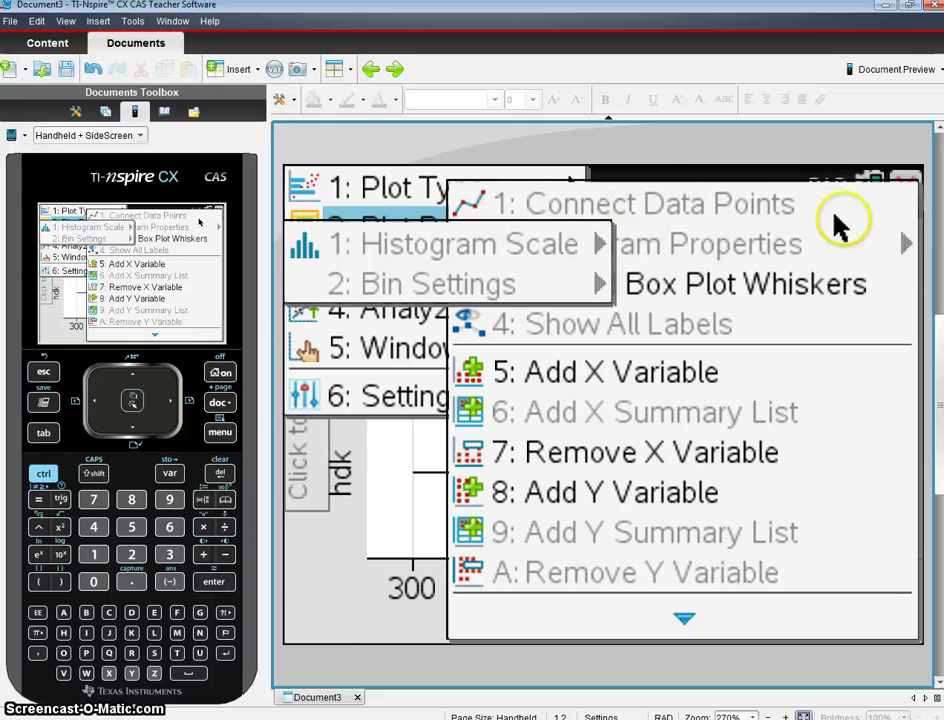
click(688, 615)
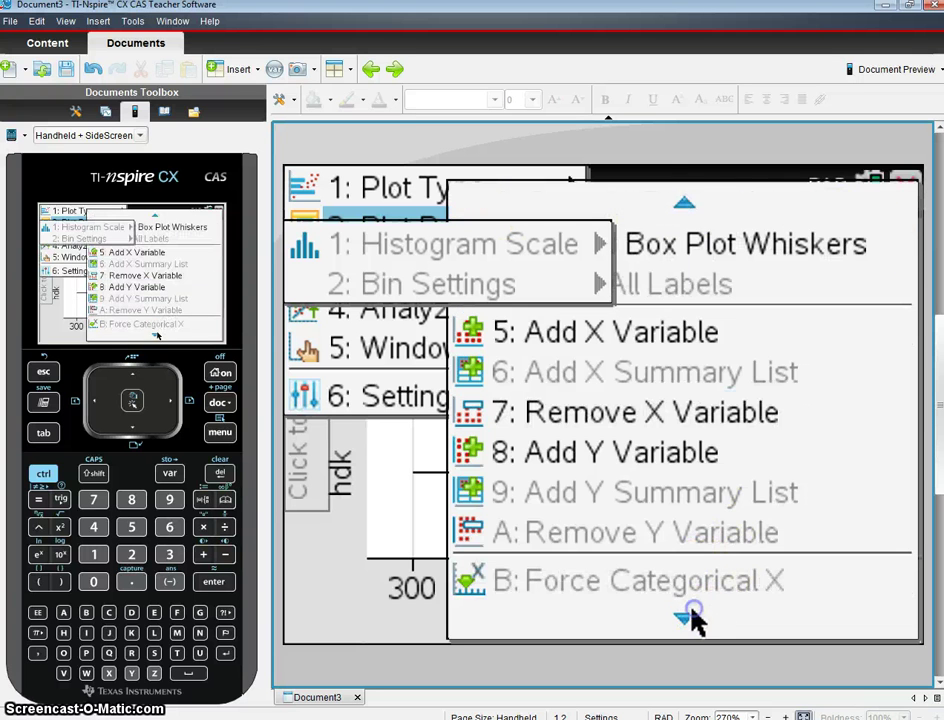
click(683, 620)
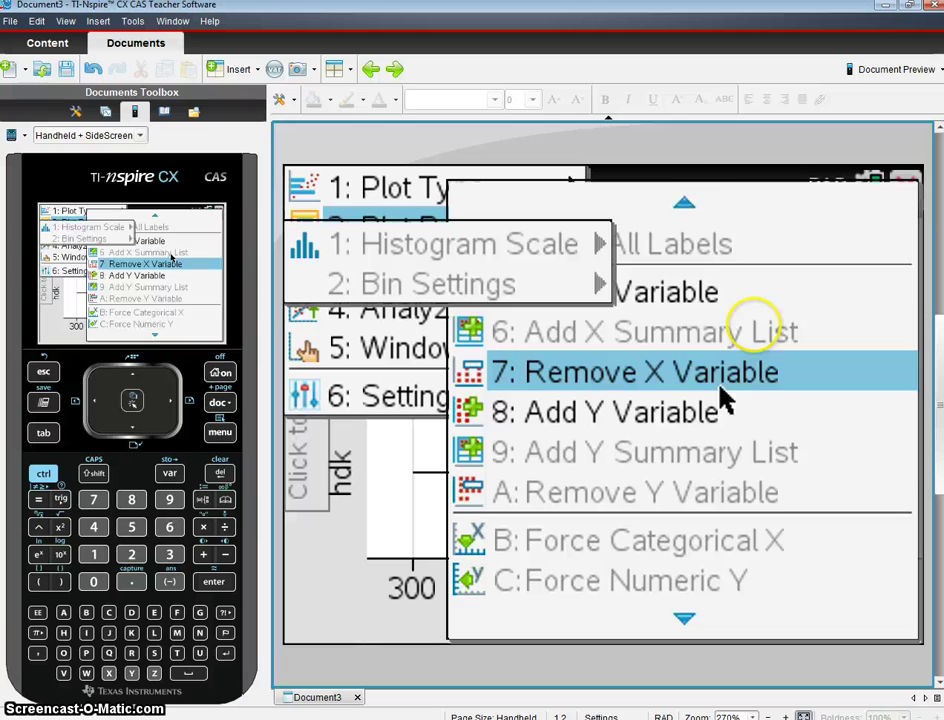
click(685, 202)
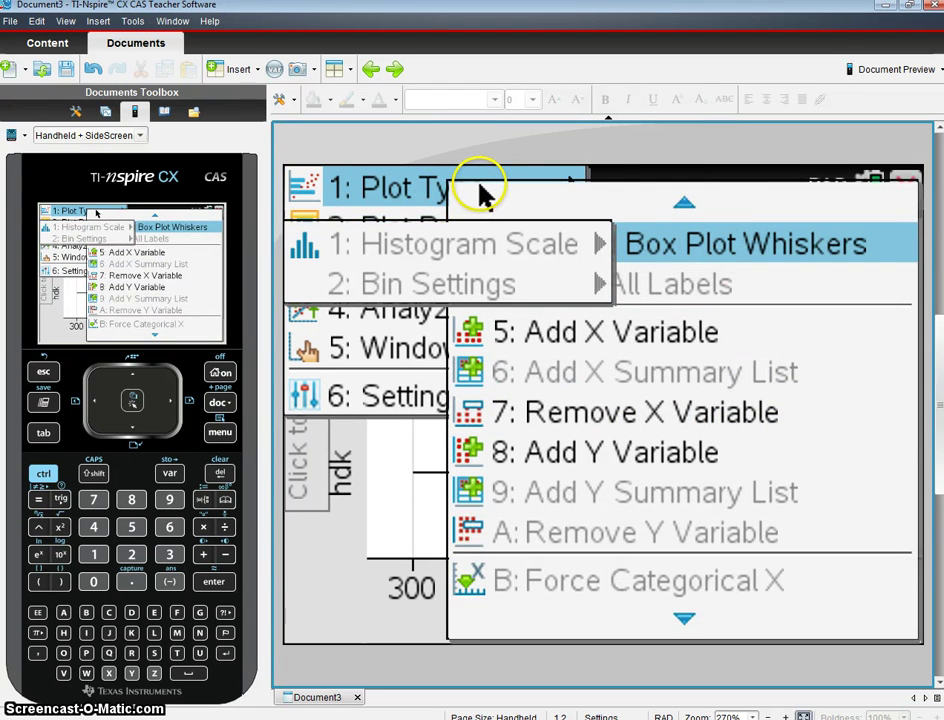
key(Escape)
key(Escape)
mouse_move(484, 226)
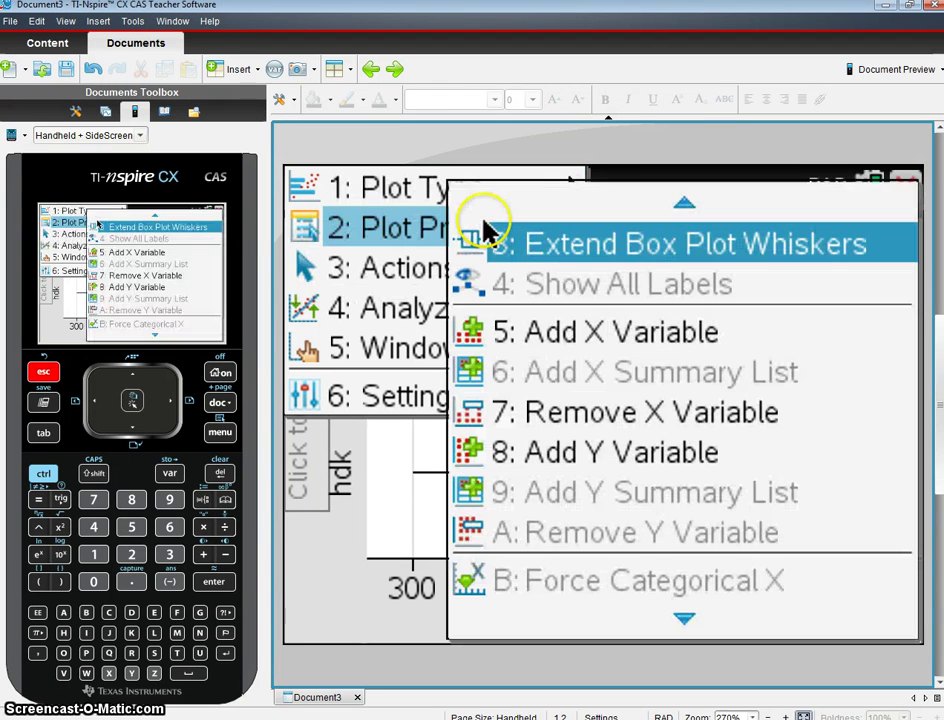
mouse_move(420, 278)
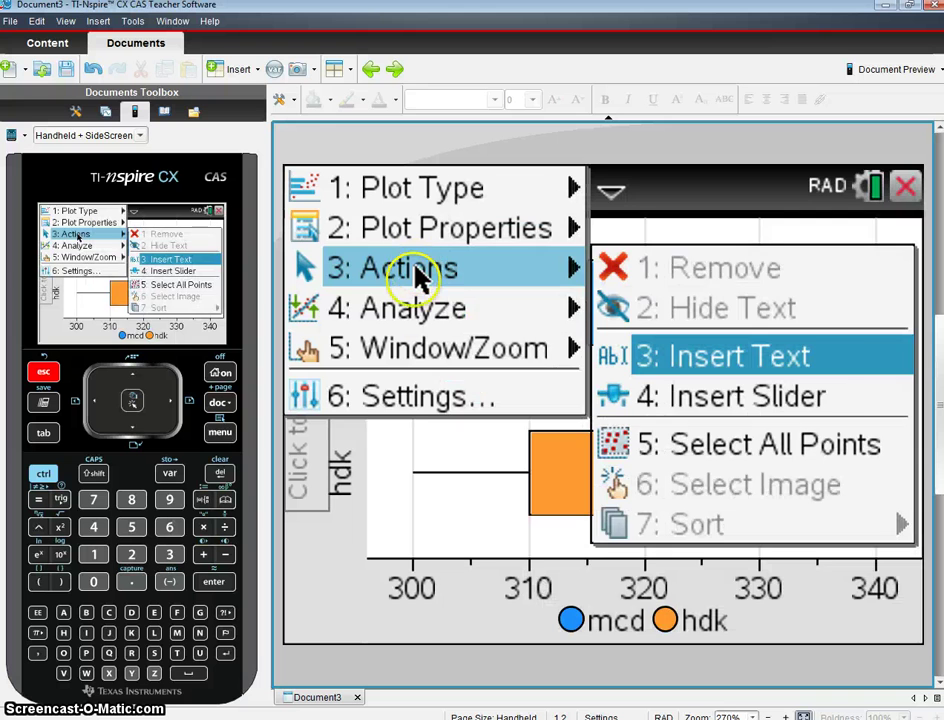
mouse_move(417, 317)
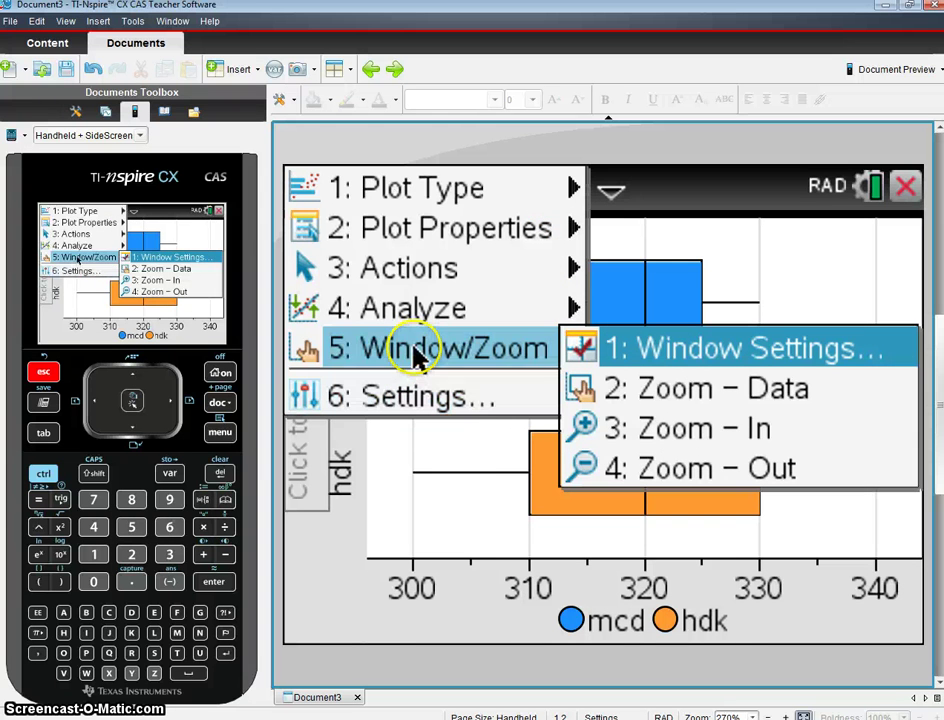
mouse_move(406, 195)
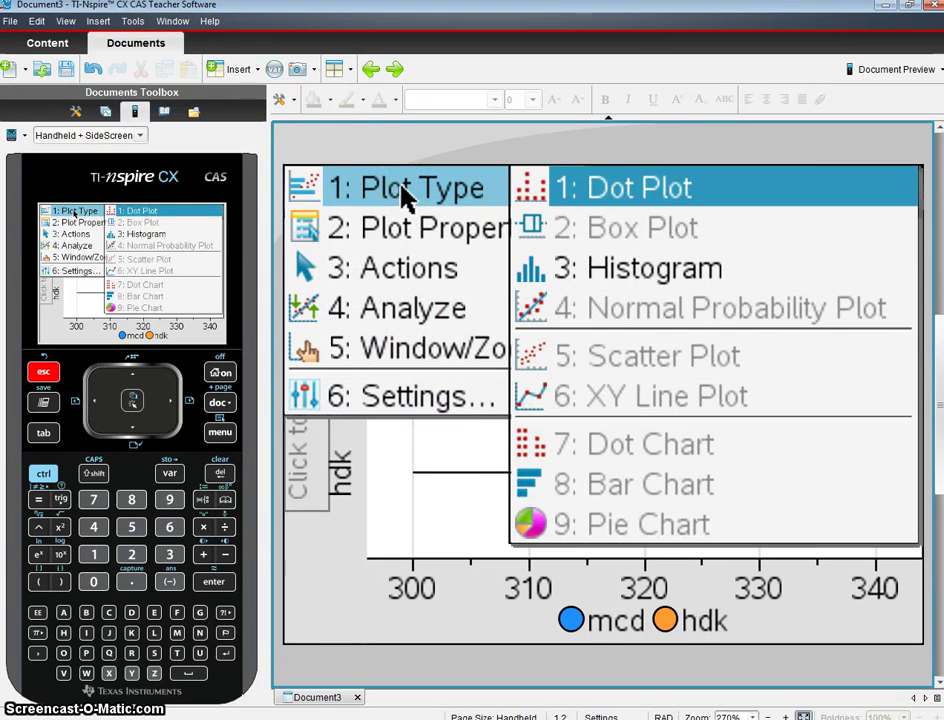
key(Escape)
Check the mcd box's upper quartile value, then switch to blank page 1.3.
click(390, 268)
click(697, 292)
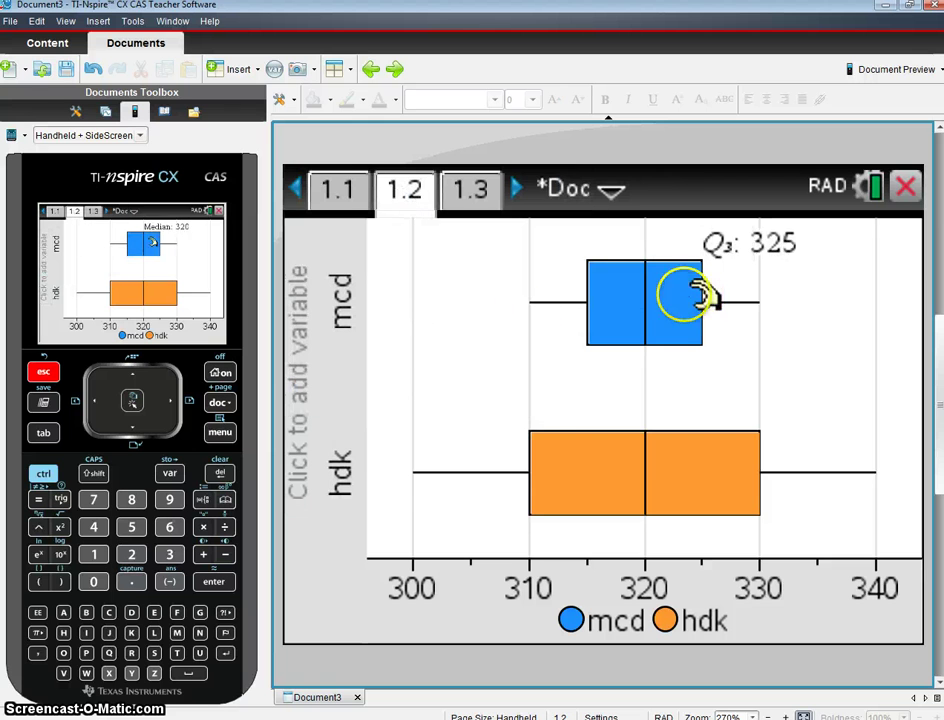
mouse_move(775, 352)
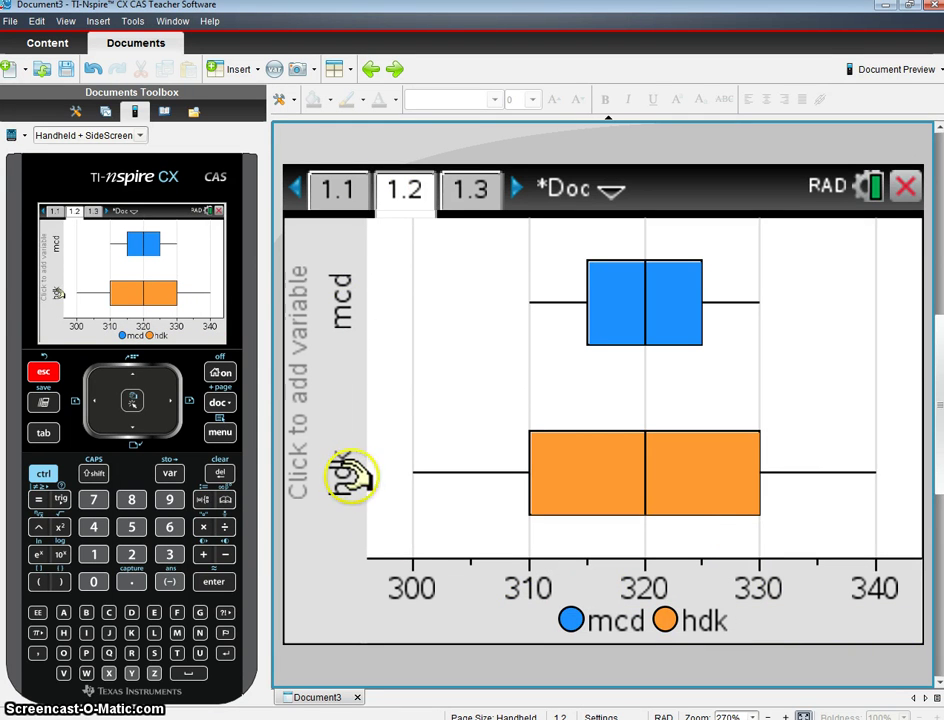
click(466, 195)
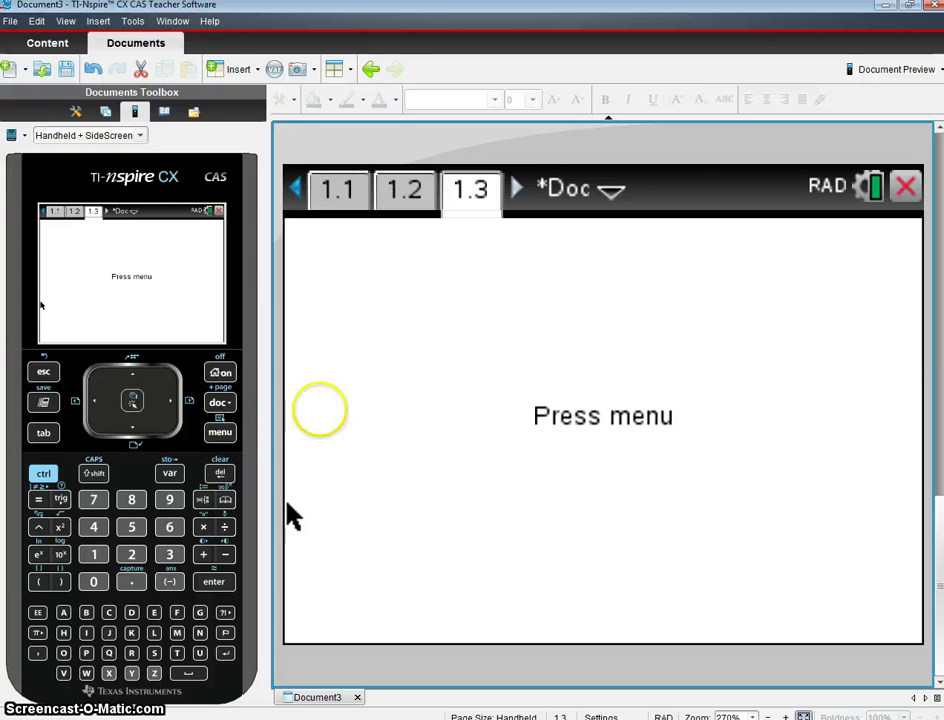
Add a Data & Statistics app to page 1.3 with hdk on the vertical axis.
click(218, 433)
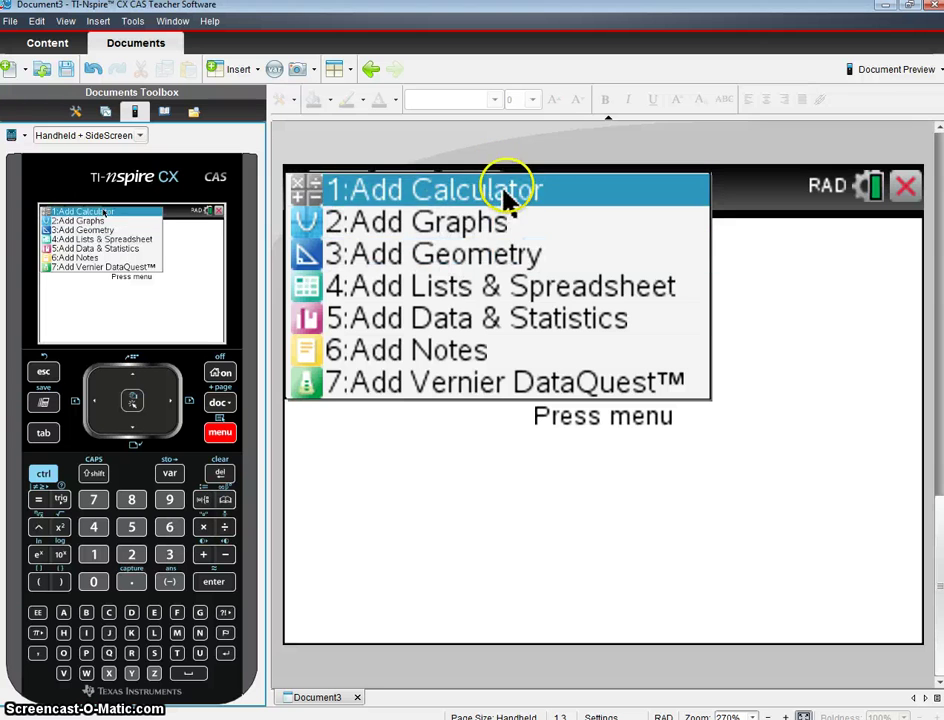
click(505, 320)
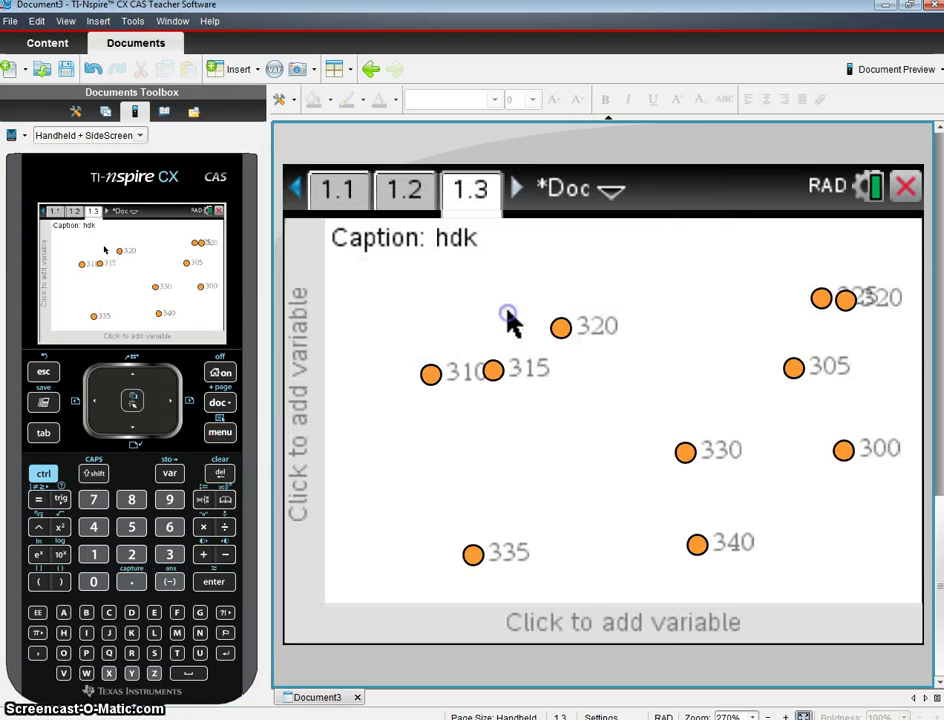
click(291, 415)
click(371, 298)
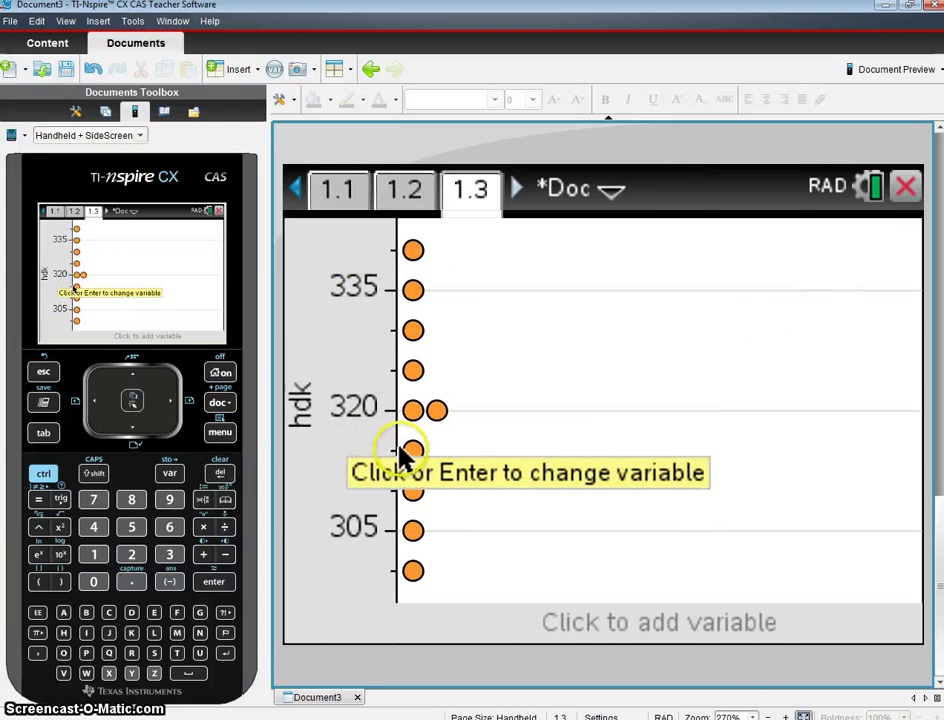
Change the vertical hdk dot plot to a Box Plot.
click(219, 432)
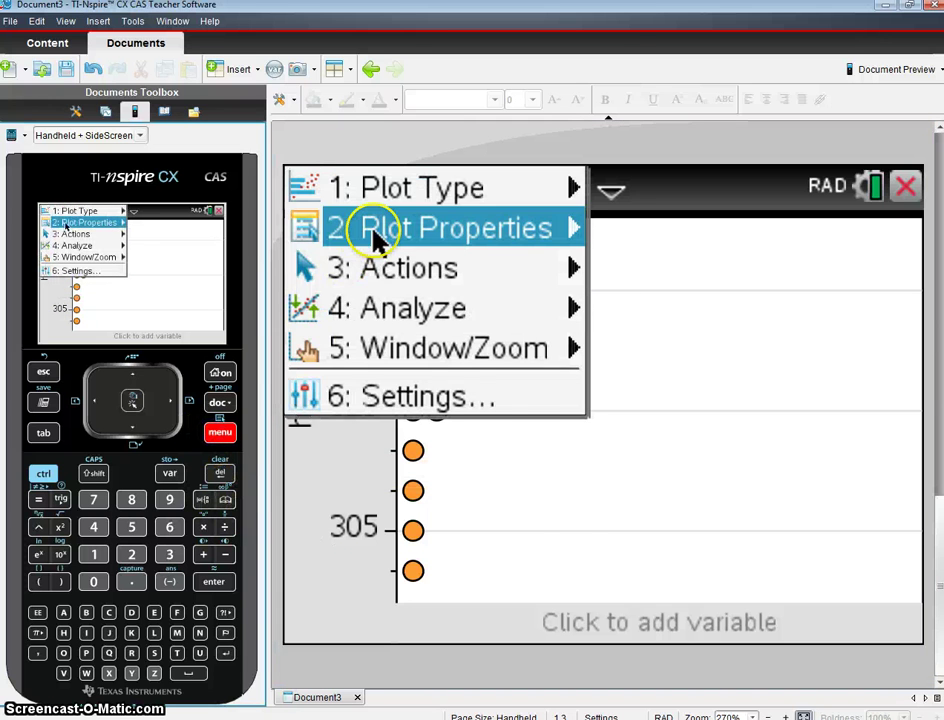
click(390, 200)
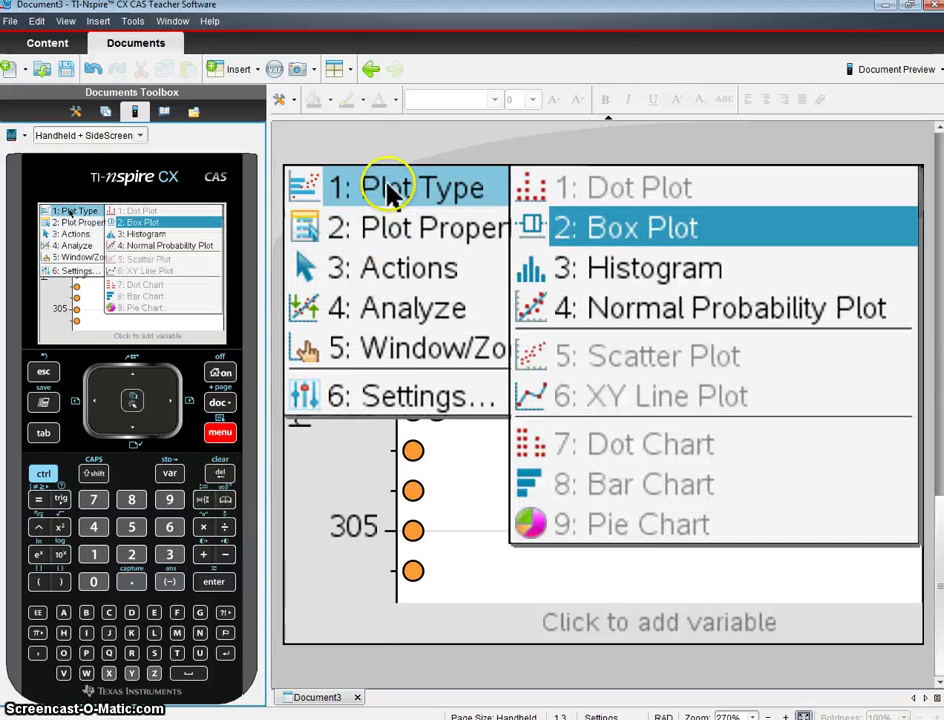
click(595, 223)
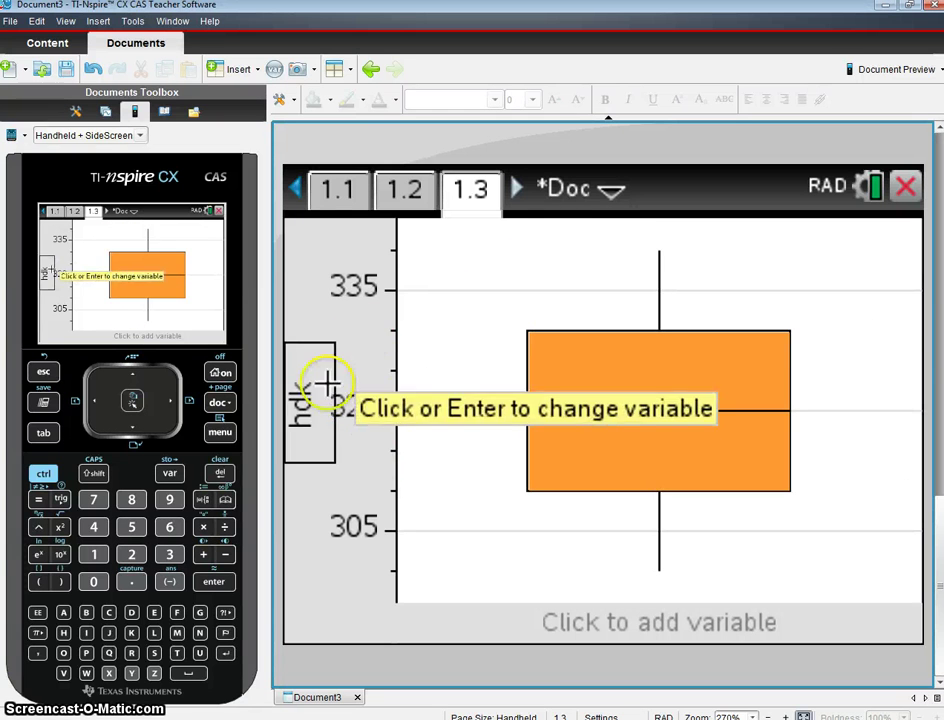
Look through Plot Properties without changing anything, then go back to page 1.2.
click(219, 432)
click(397, 229)
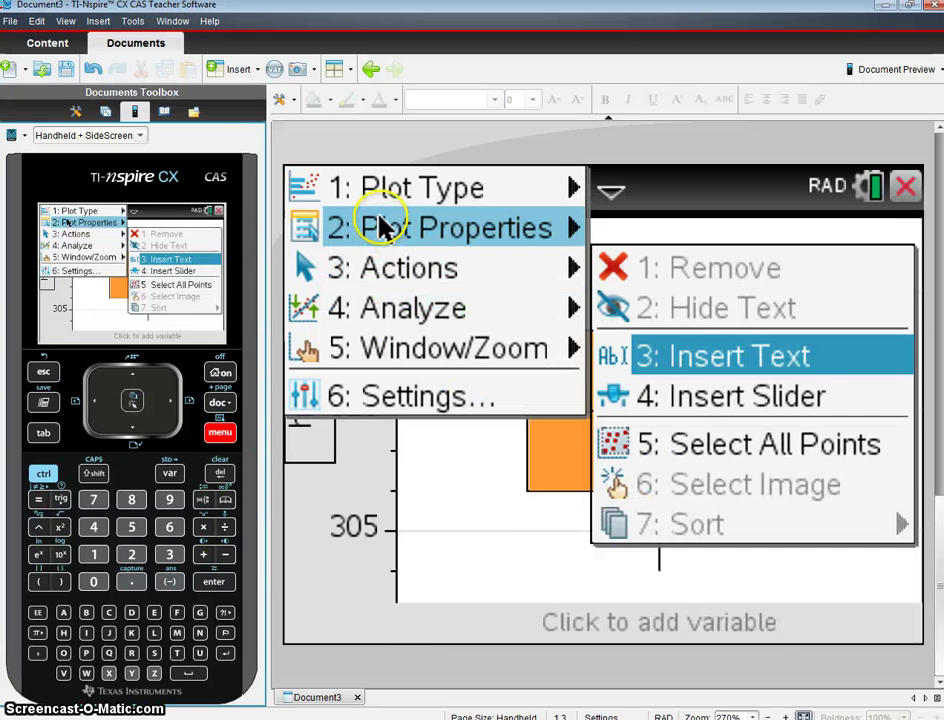
mouse_move(381, 198)
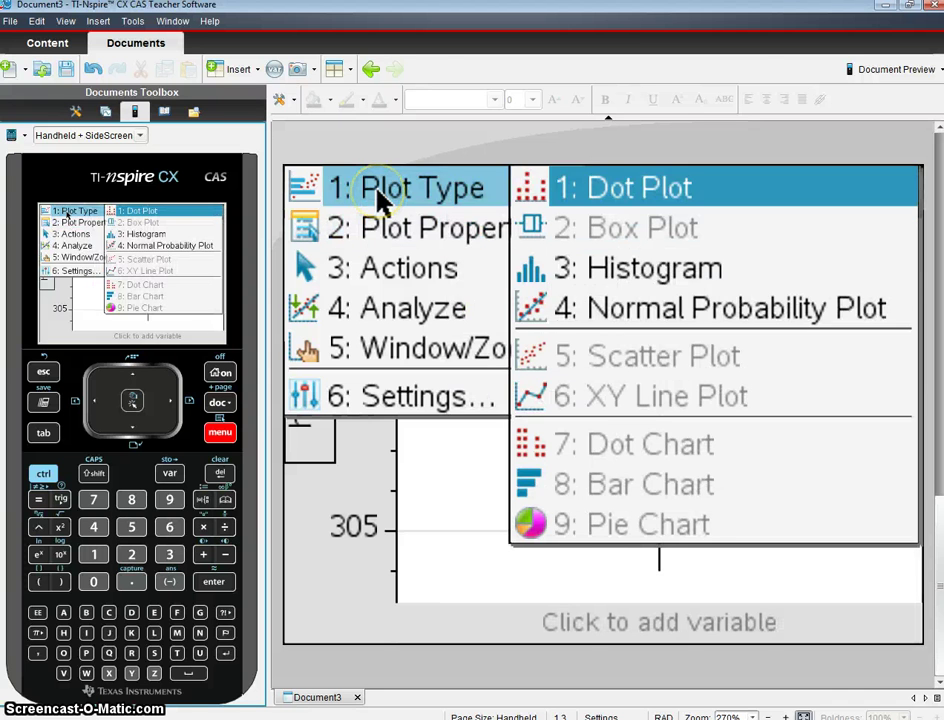
mouse_move(381, 314)
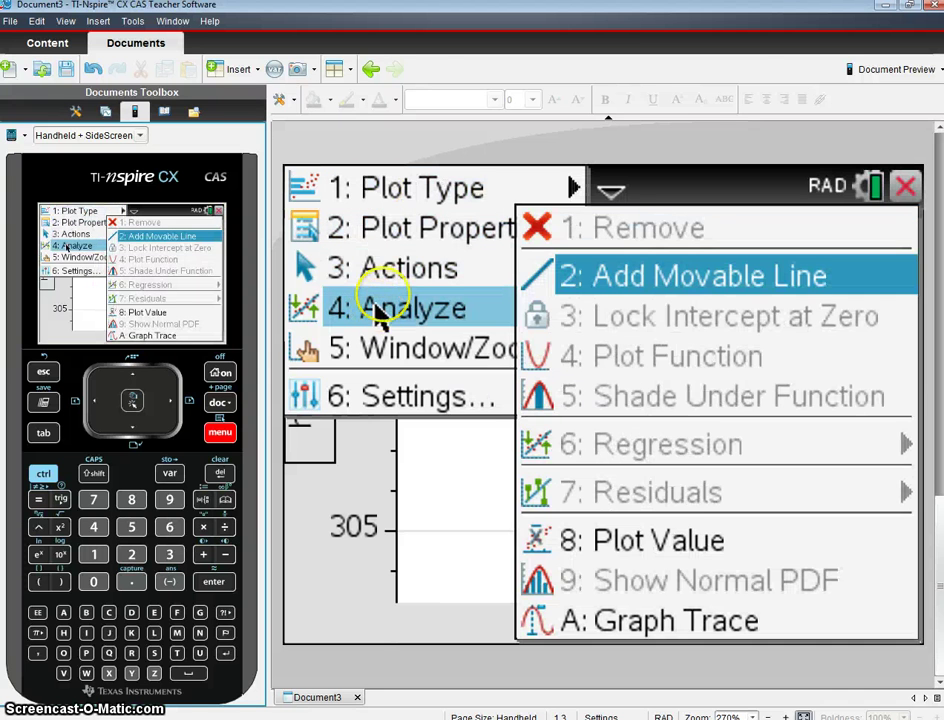
mouse_move(395, 275)
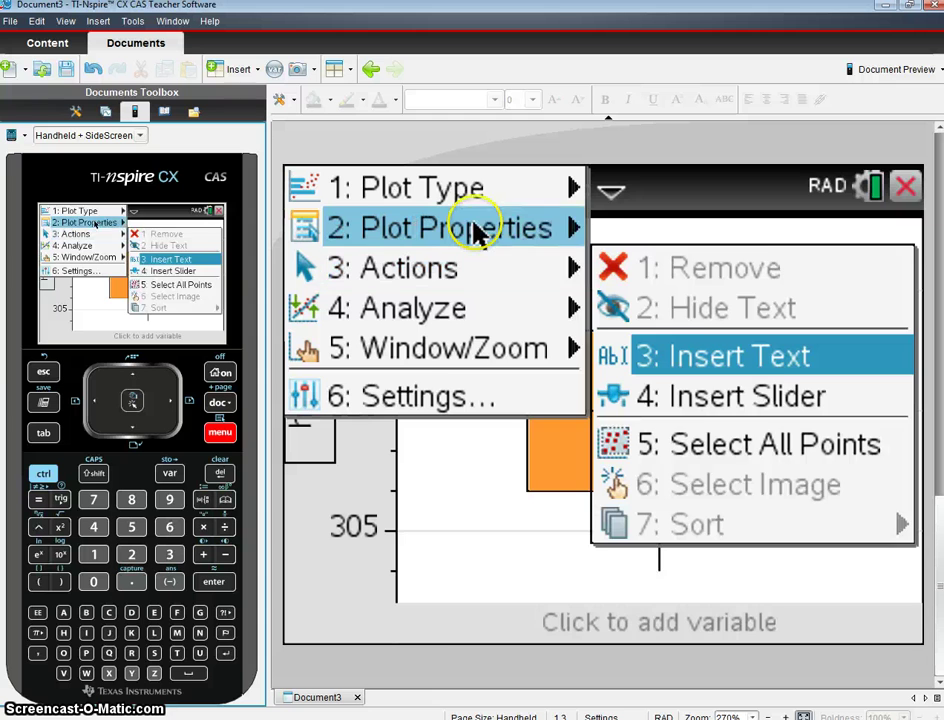
mouse_move(474, 226)
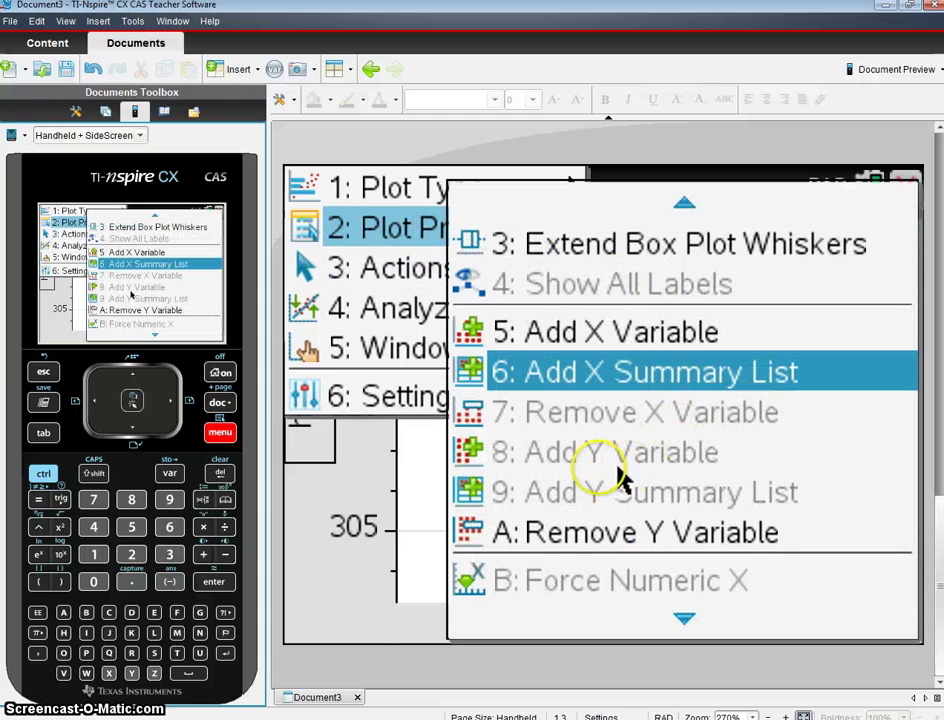
click(540, 465)
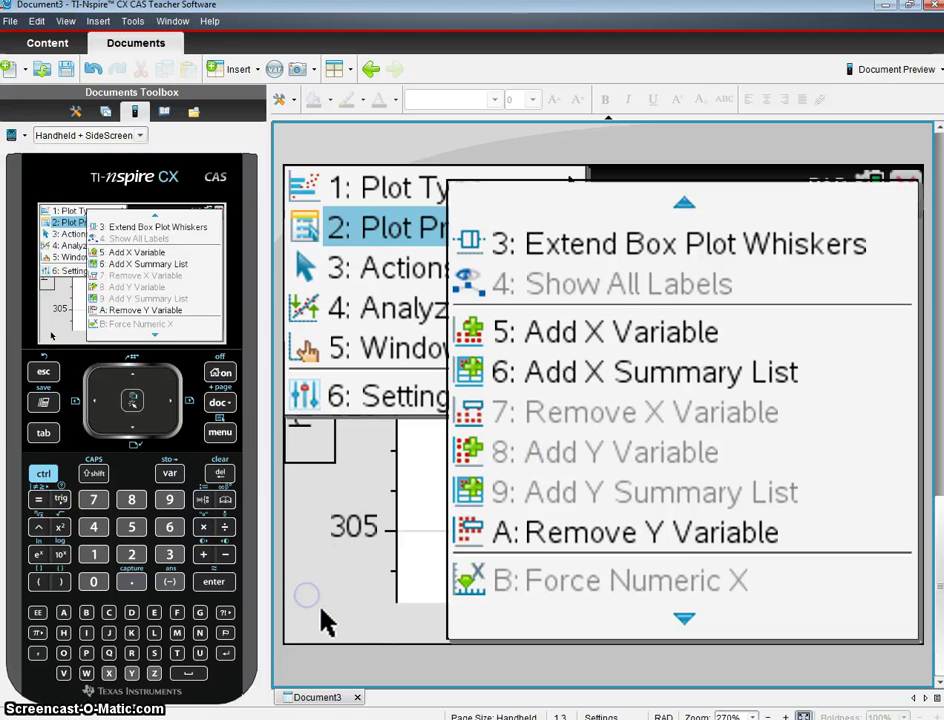
click(43, 371)
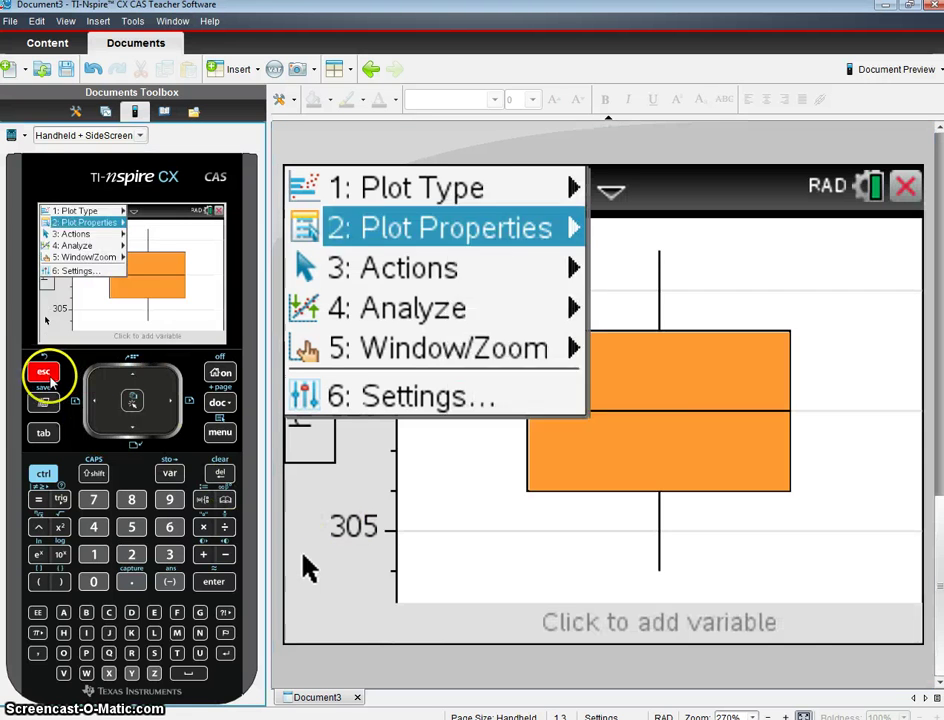
click(43, 371)
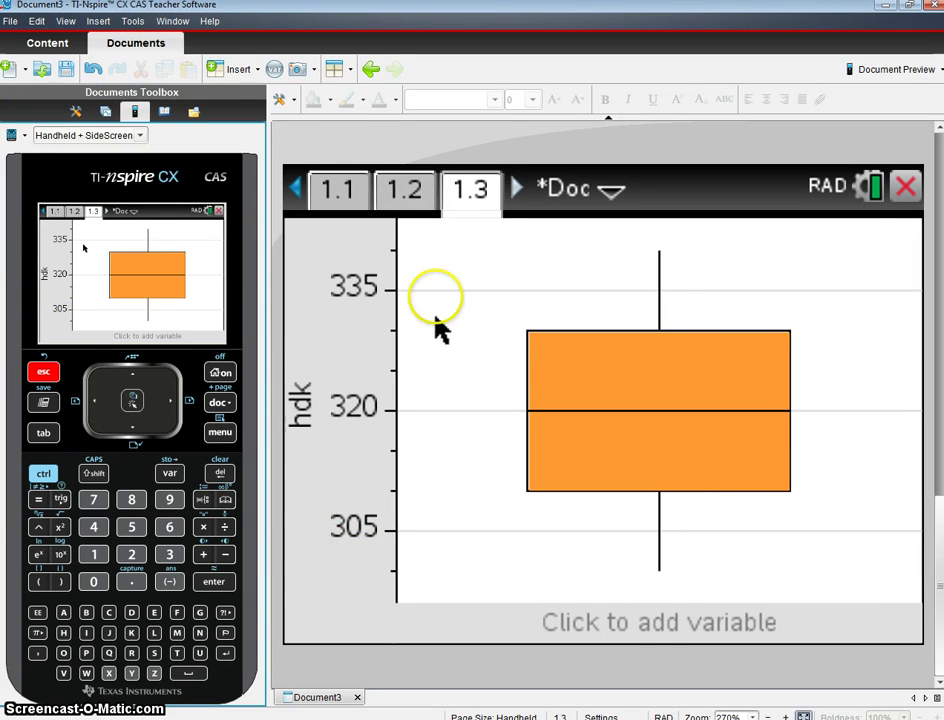
key(ctrl+Left)
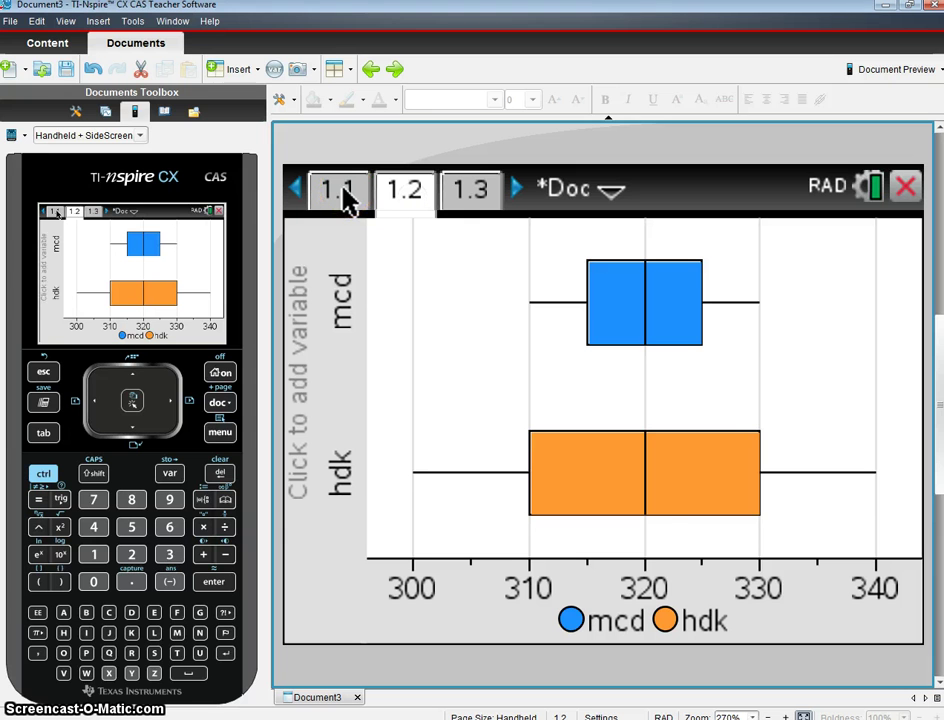